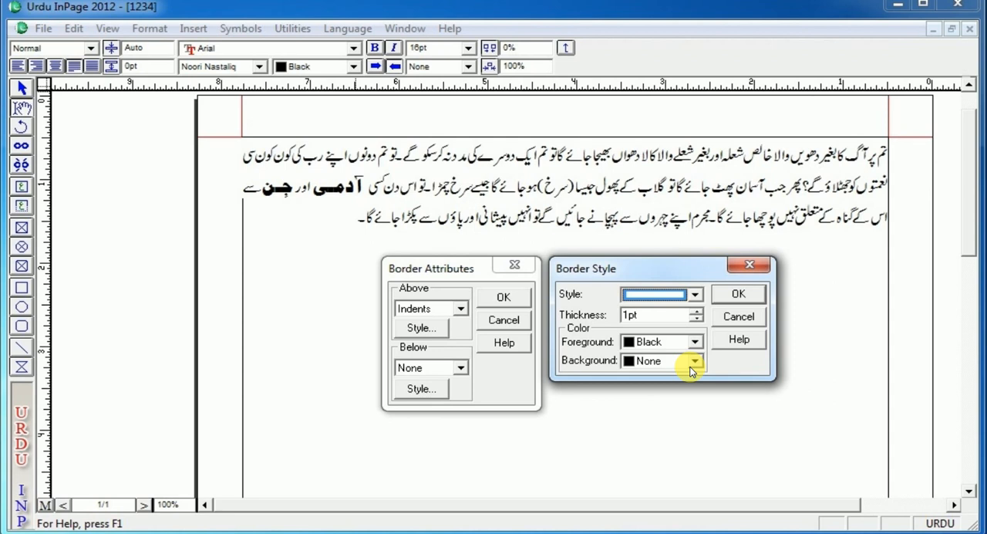
double_click(631, 321)
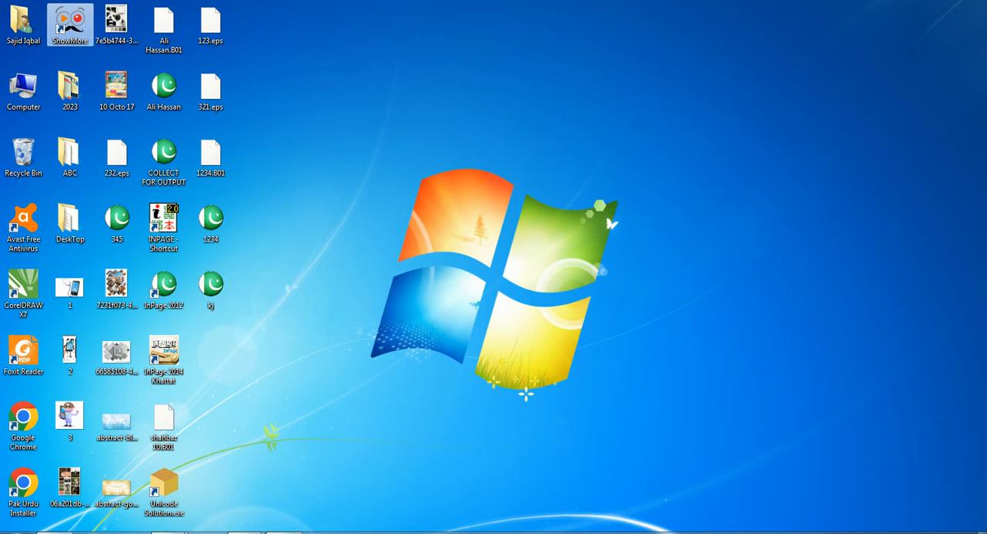
right_click(171, 531)
click(248, 508)
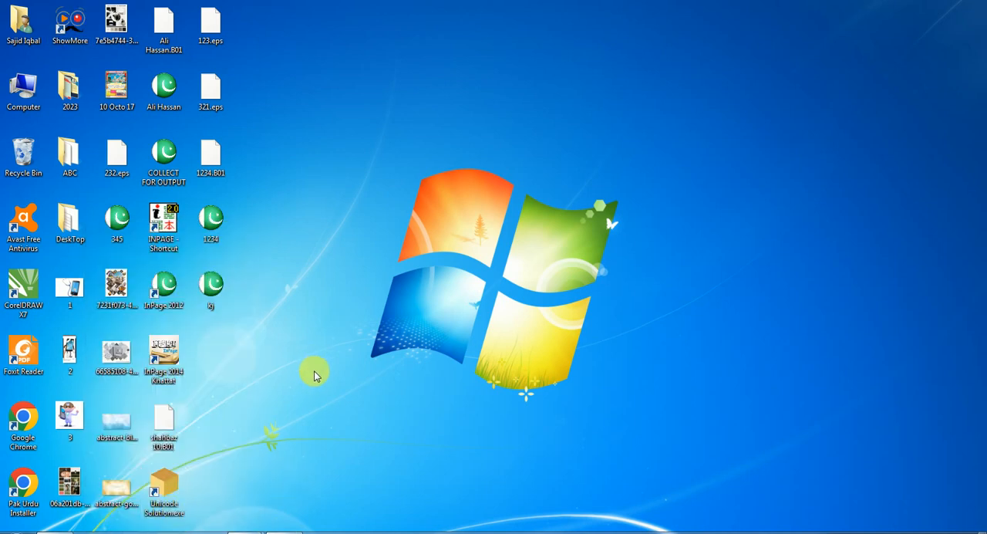
Launch InPage from the desktop shortcut, open the recent document COLLECT FOR OUTPUT.INP and display it at 200%
double_click(164, 229)
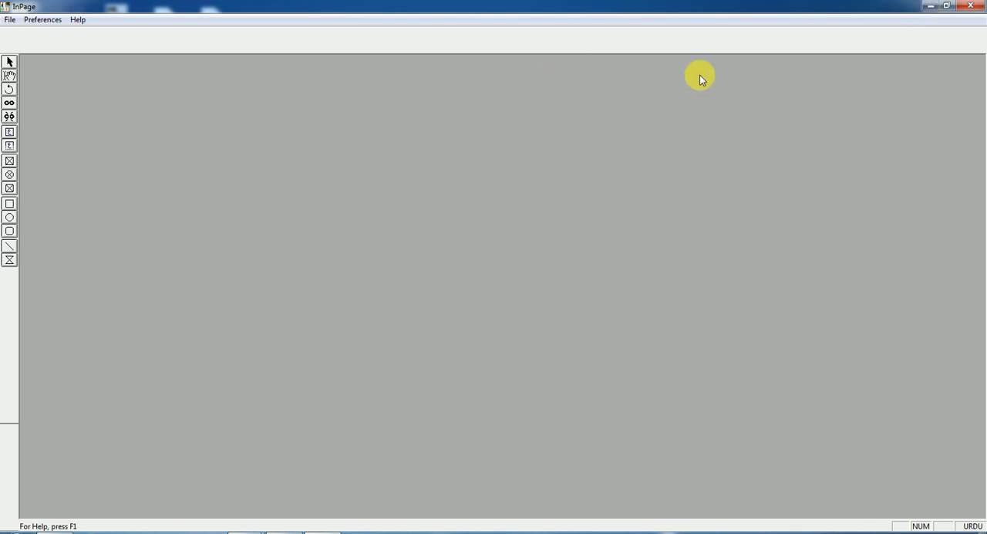
click(11, 21)
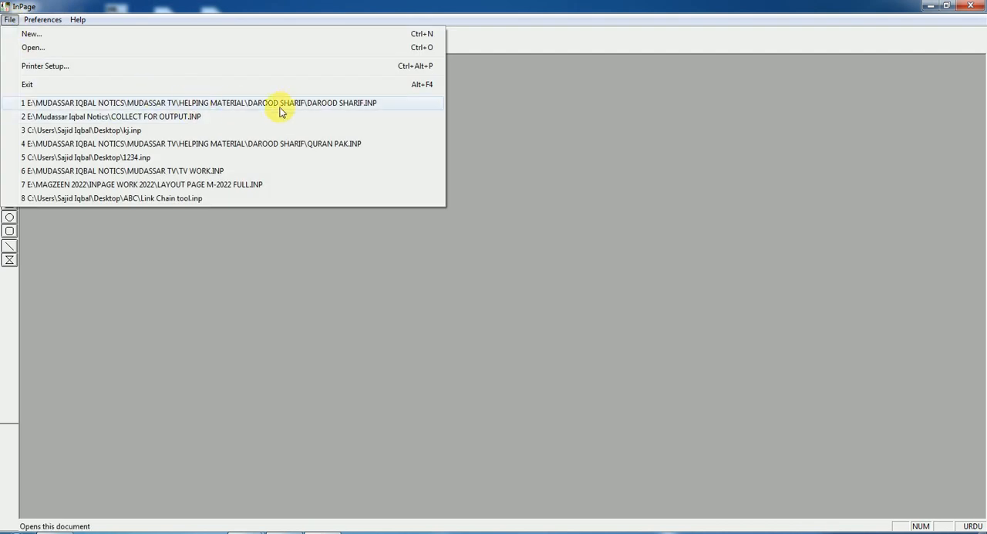
click(156, 120)
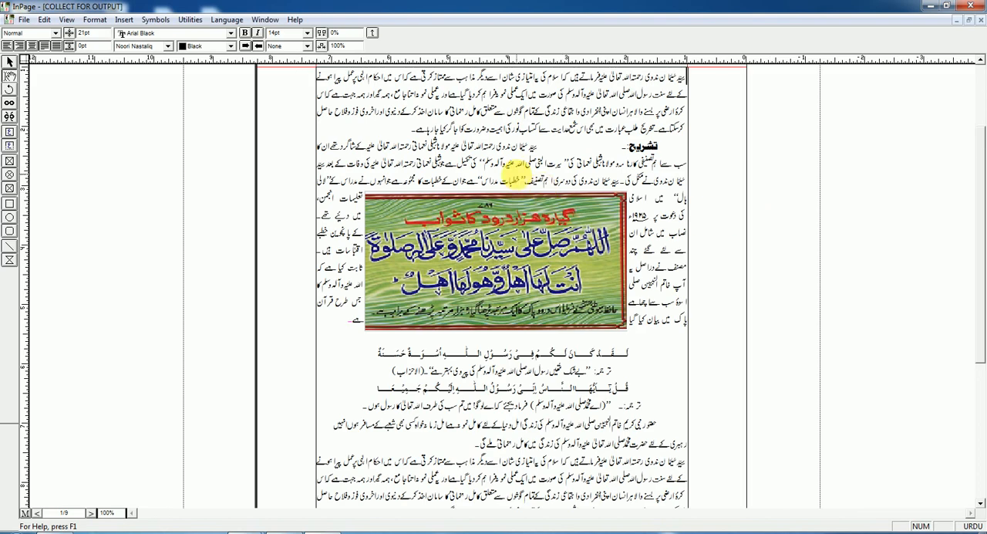
key(ctrl+2)
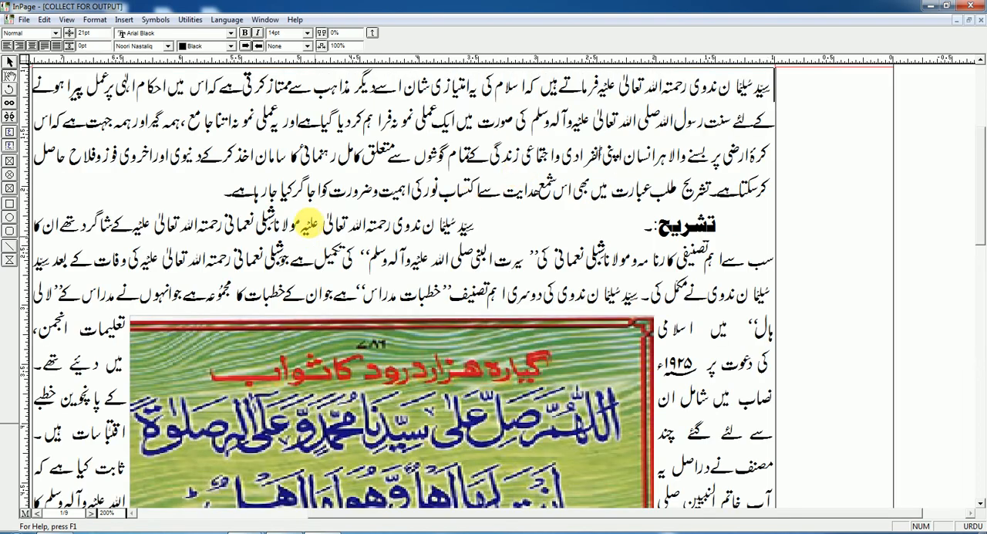
drag(128, 224, 390, 233)
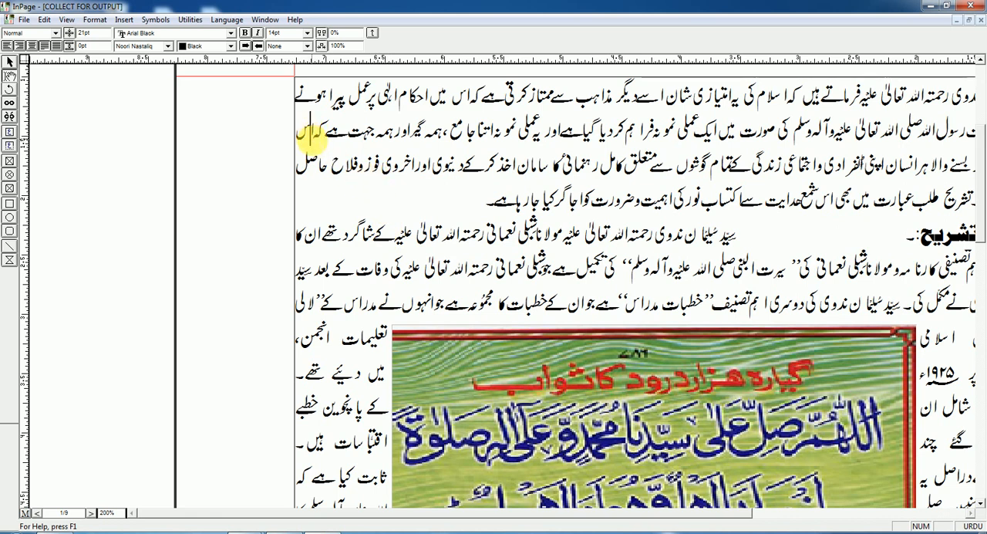
click(983, 533)
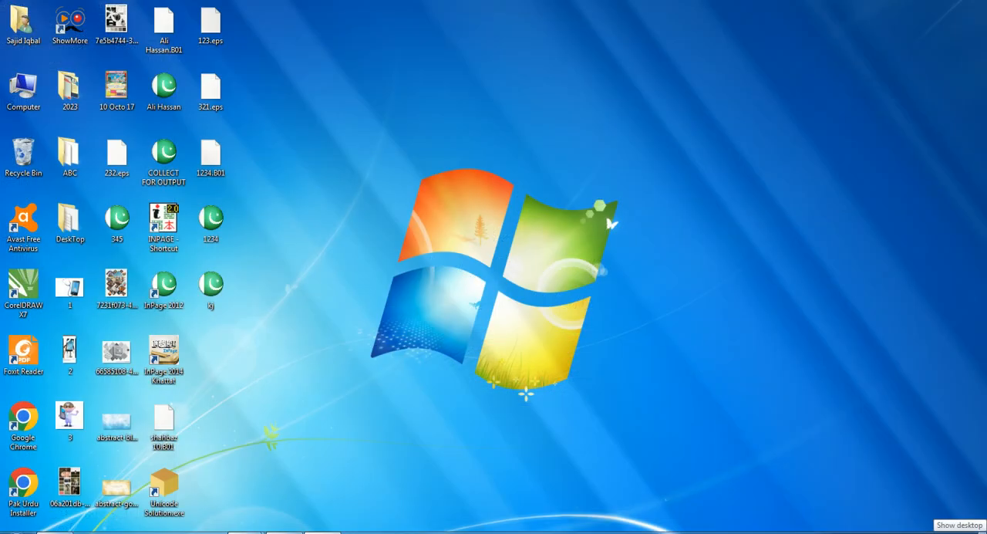
click(982, 533)
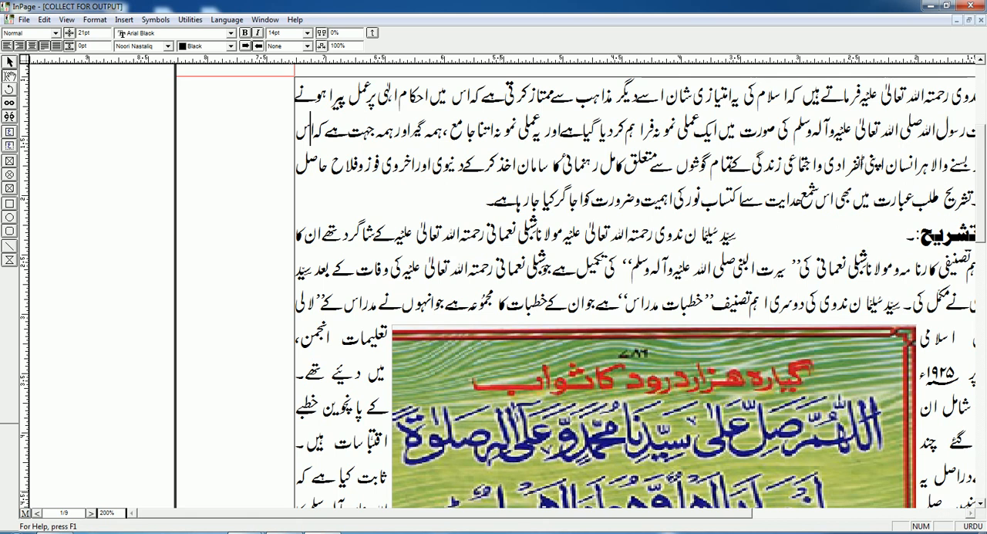
Split the word حاصل at the end of the opening paragraph's third line and rejoin its letters
click(317, 165)
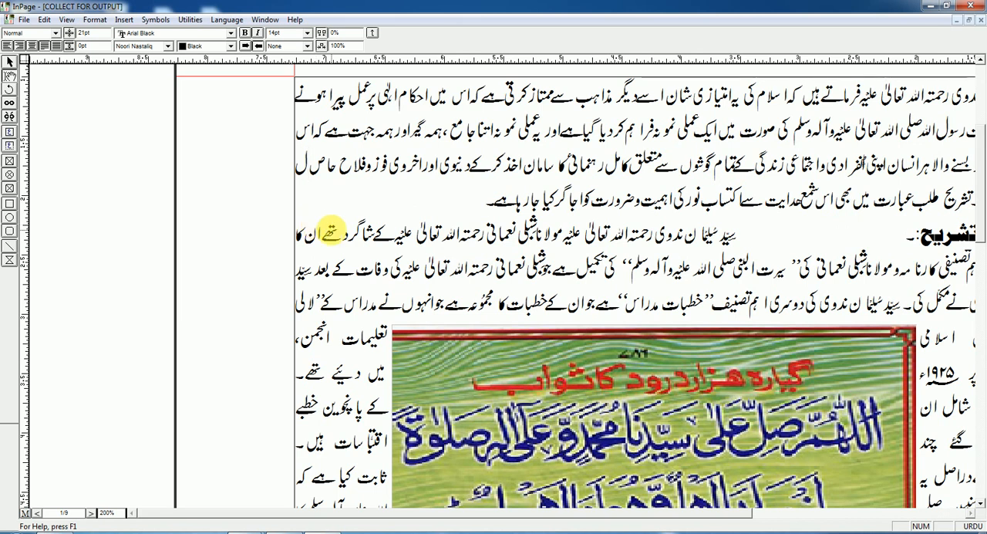
key(BackSpace)
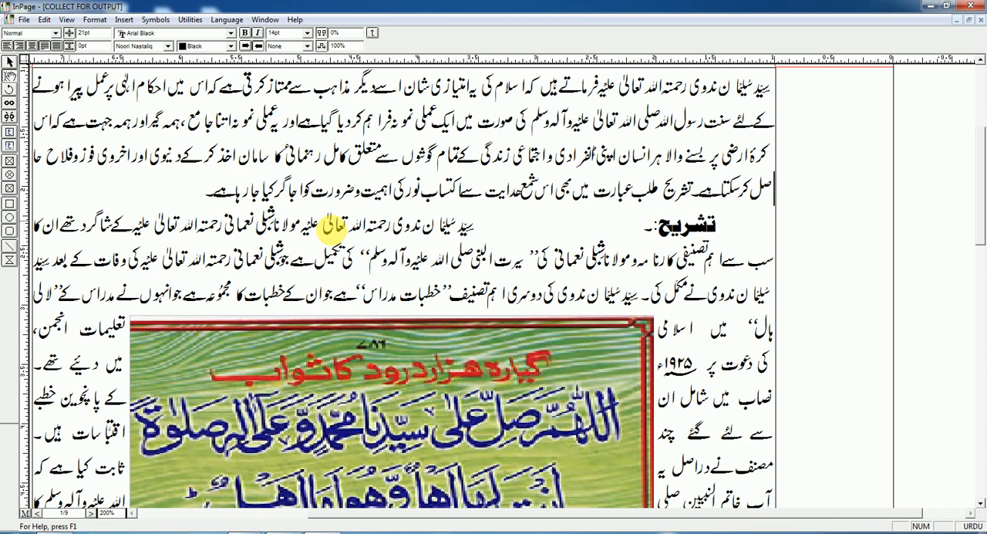
key(BackSpace)
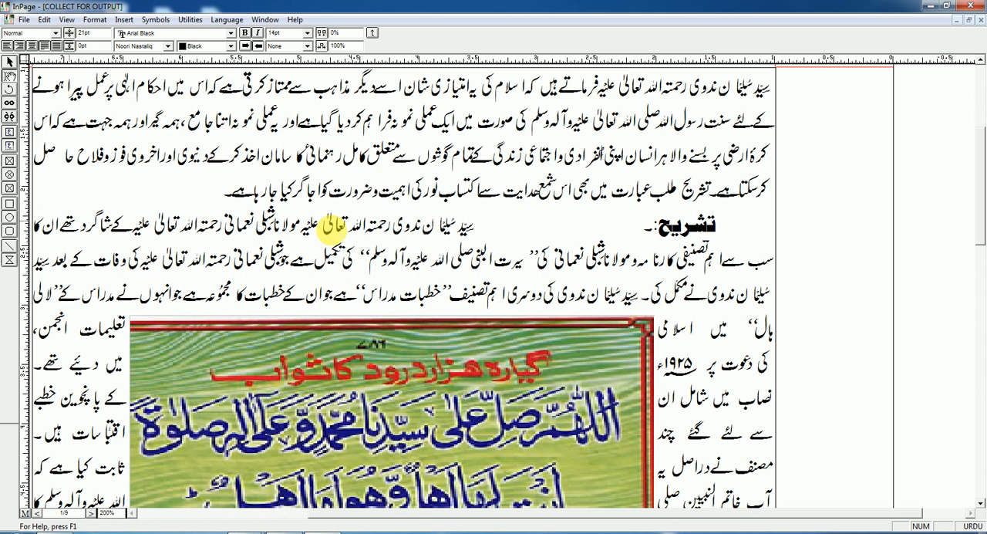
key(BackSpace)
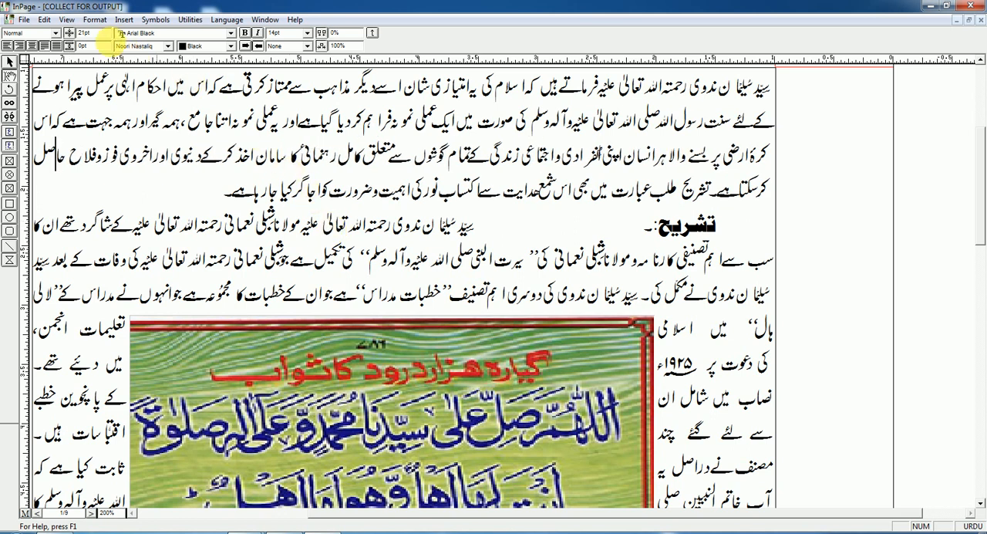
Set the opening paragraph's hyphenation to None
click(95, 21)
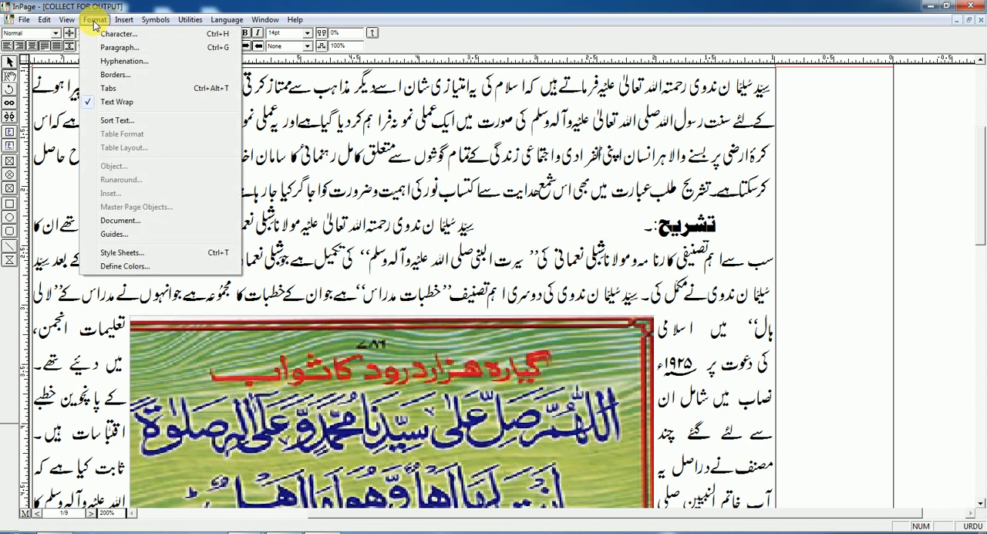
click(344, 185)
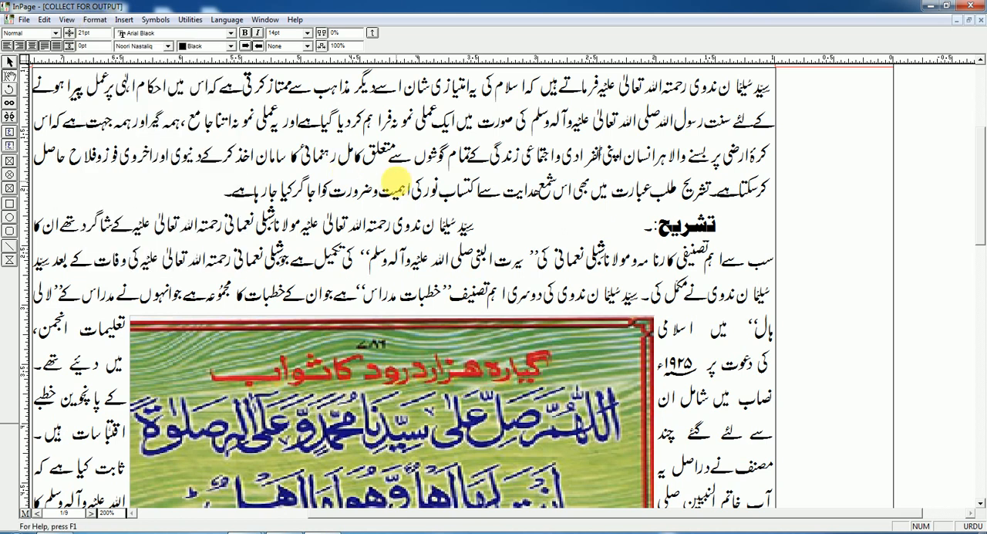
key(alt+o)
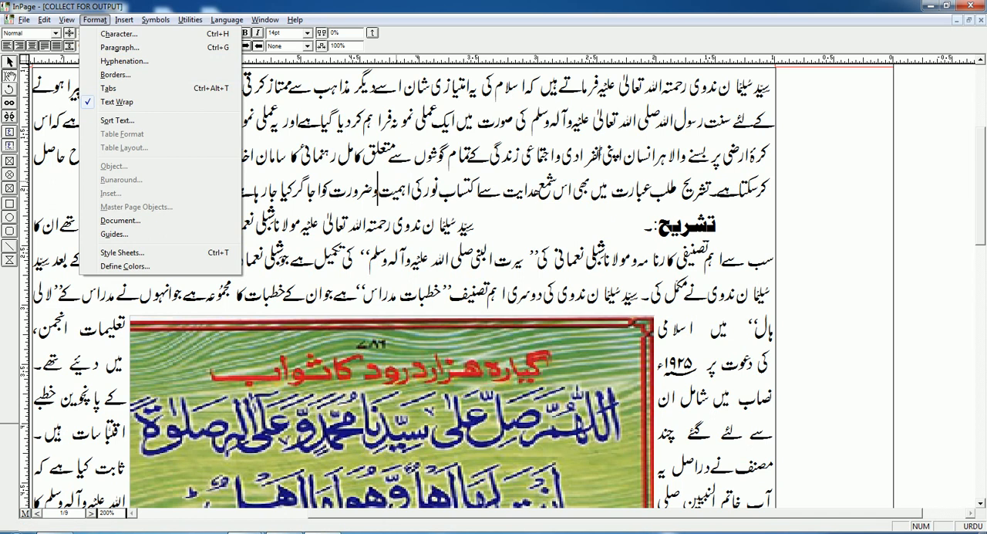
click(125, 61)
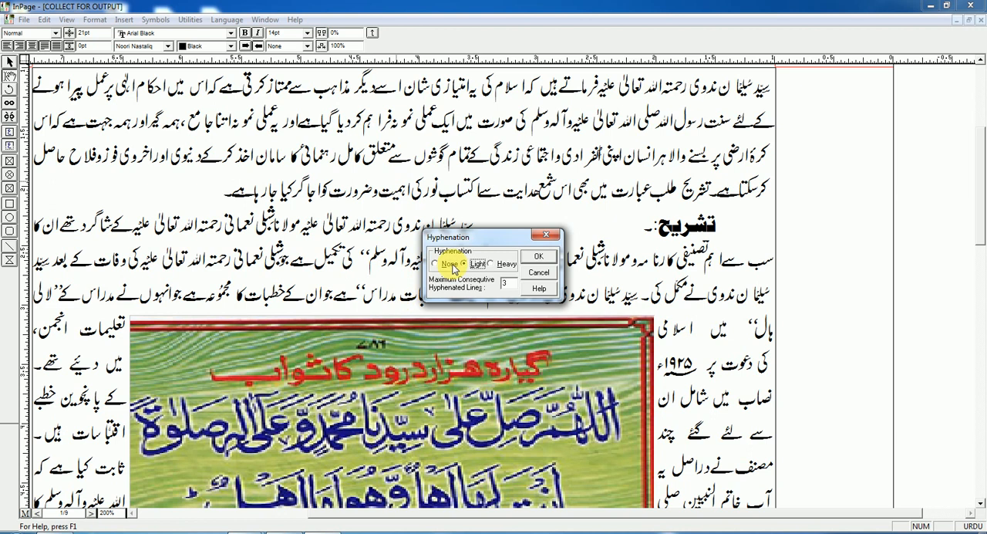
drag(492, 243, 577, 137)
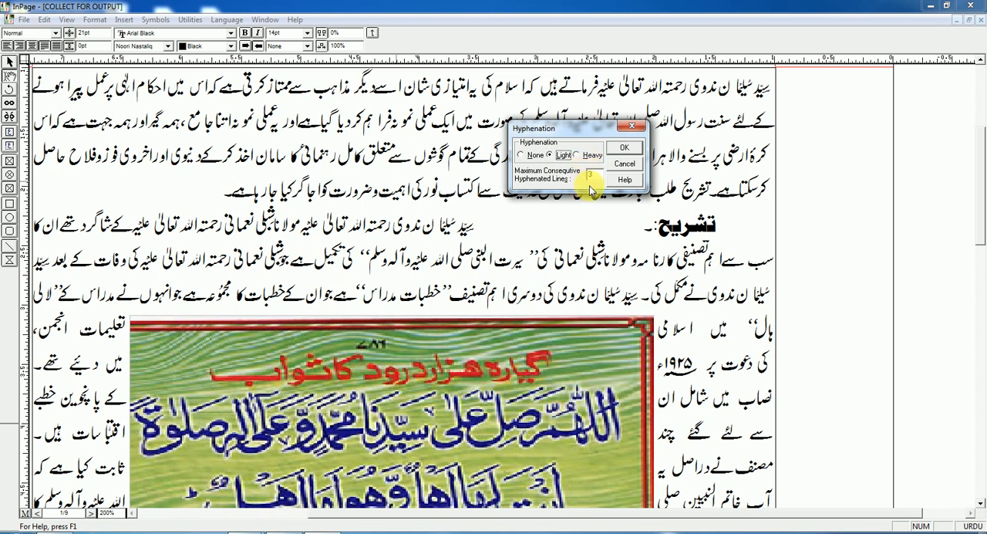
double_click(595, 176)
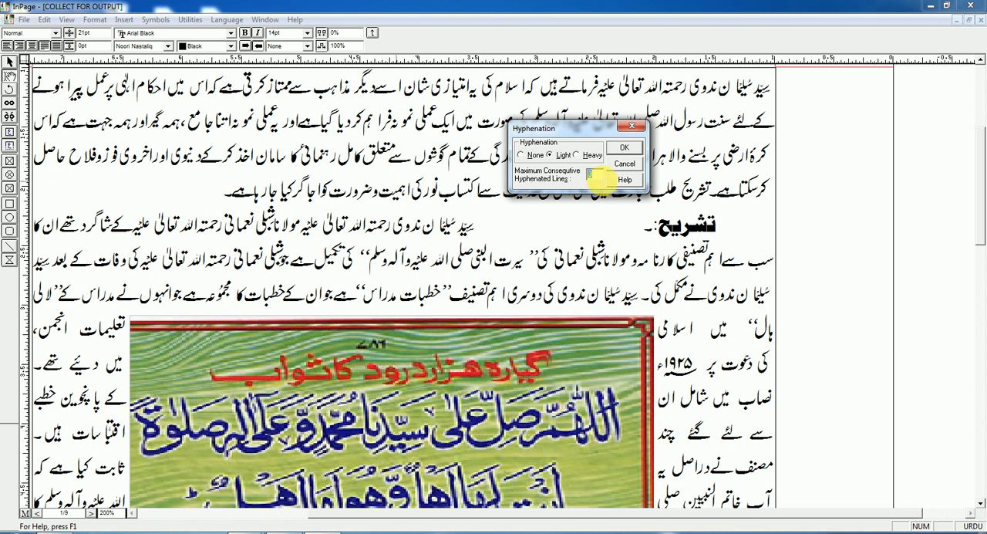
click(529, 158)
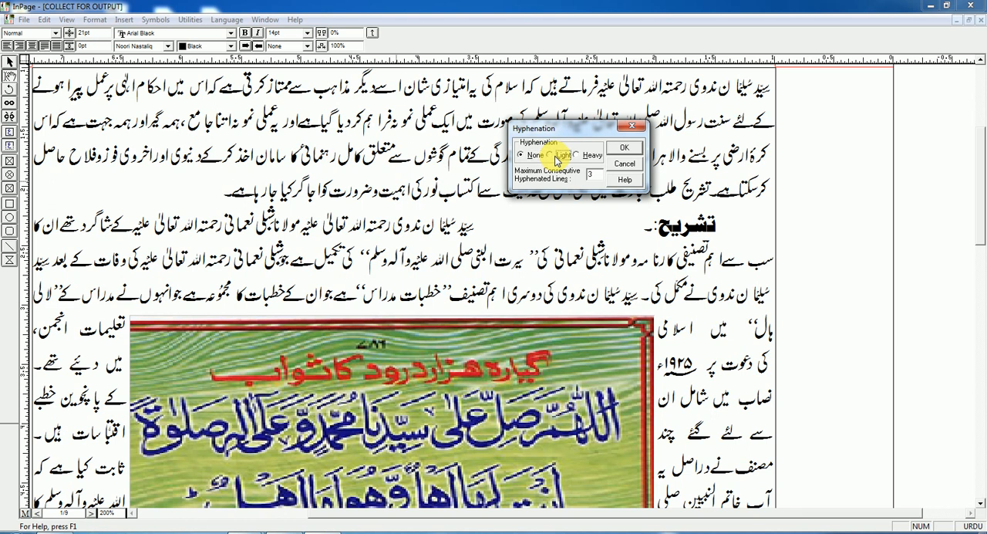
click(624, 149)
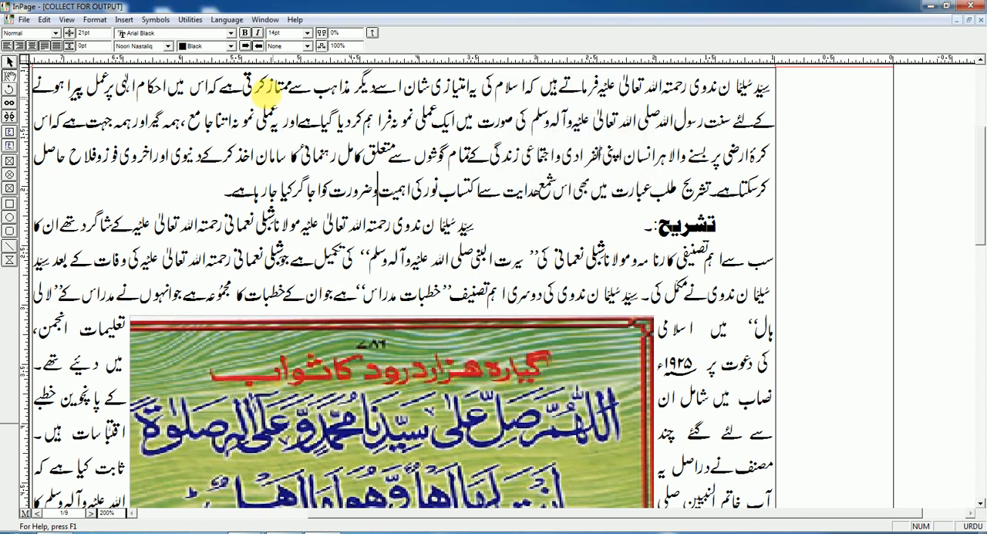
click(94, 20)
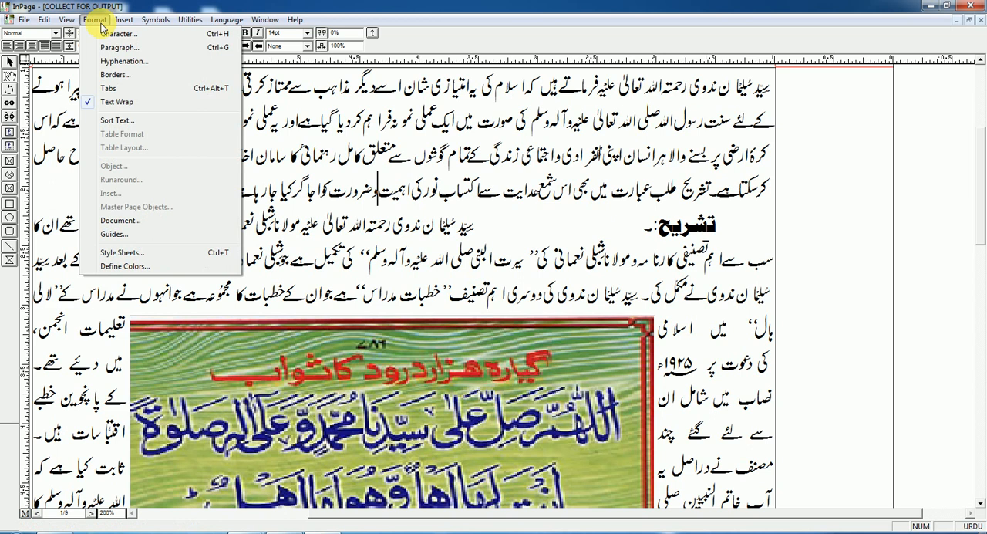
click(121, 78)
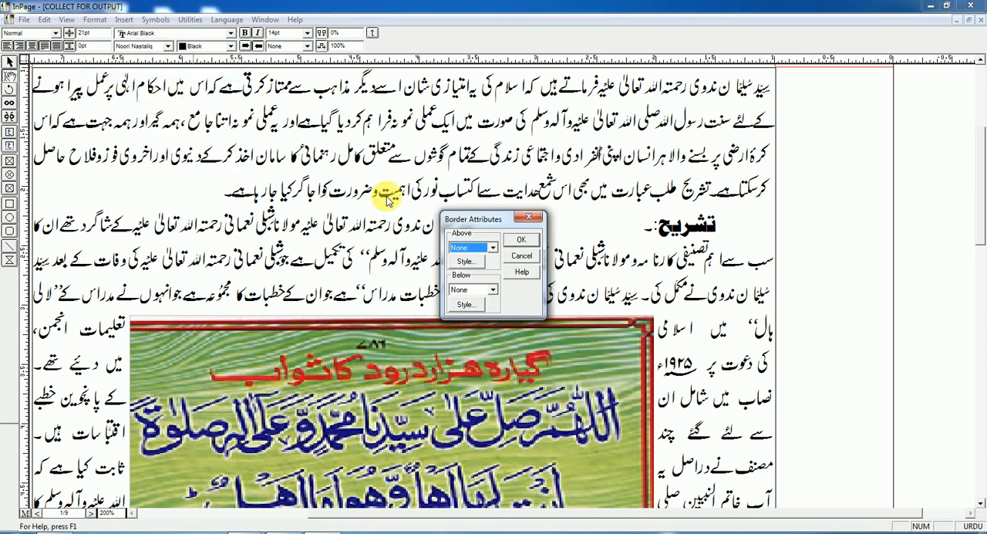
click(529, 264)
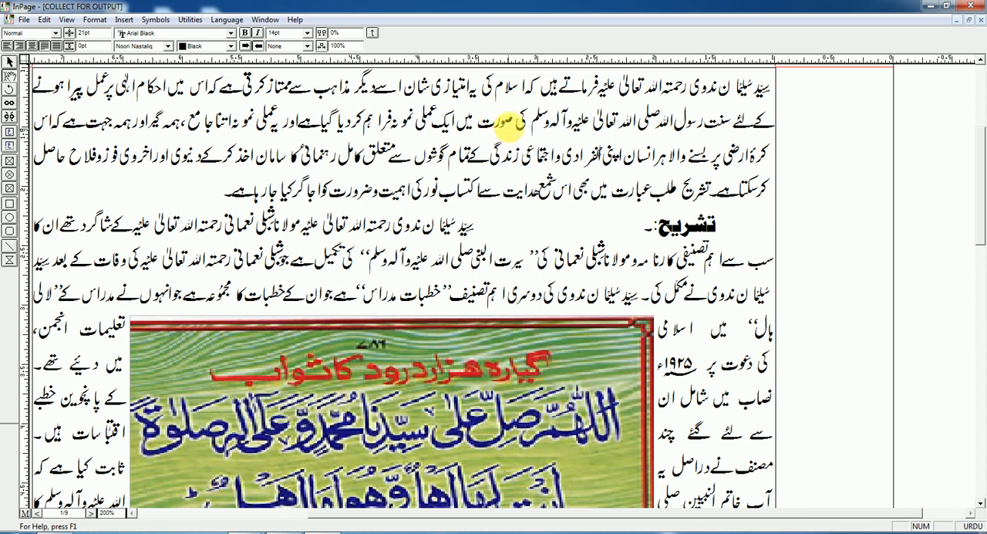
Select the opening paragraph, examine the Above options in its border attributes, and cancel without applying a border
triple_click(511, 117)
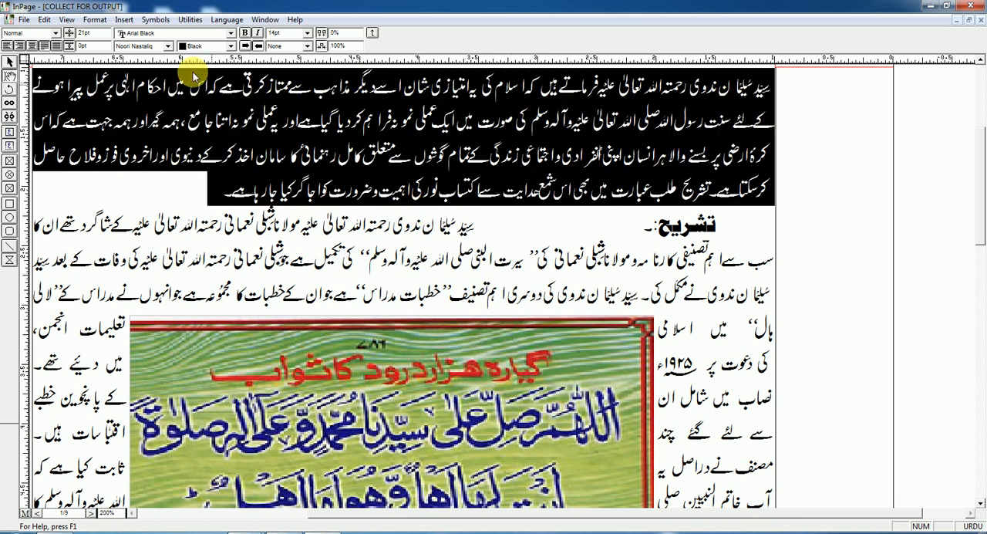
click(124, 19)
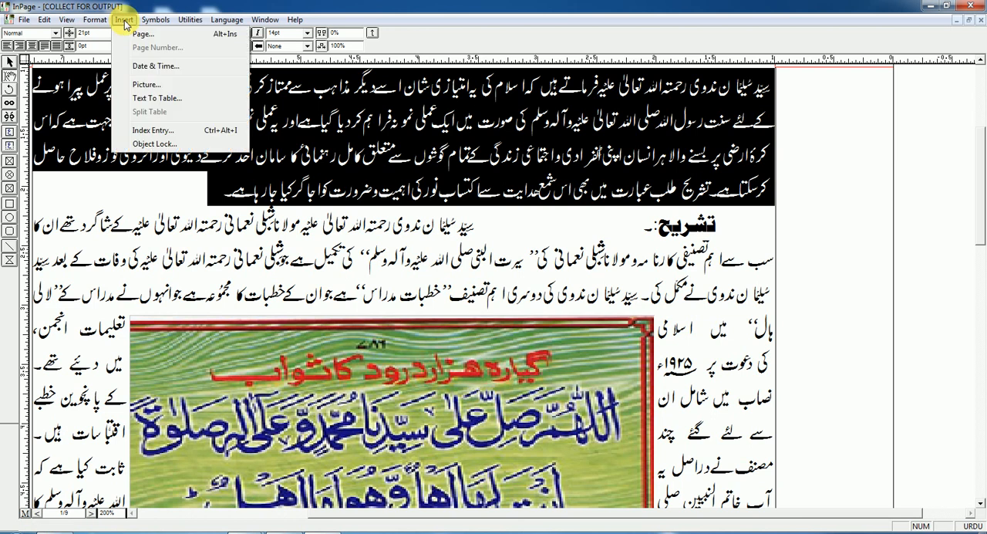
click(95, 19)
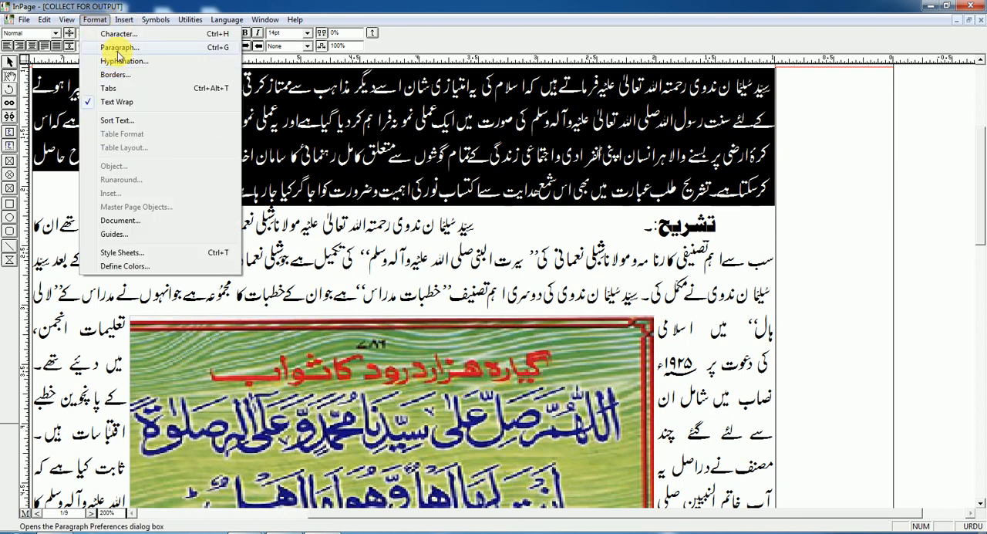
click(114, 74)
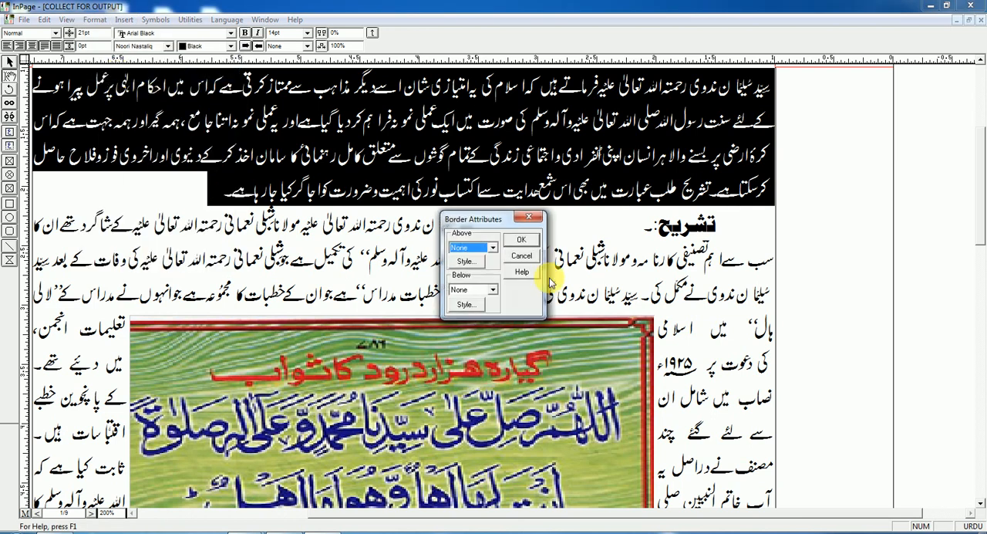
drag(473, 219, 458, 172)
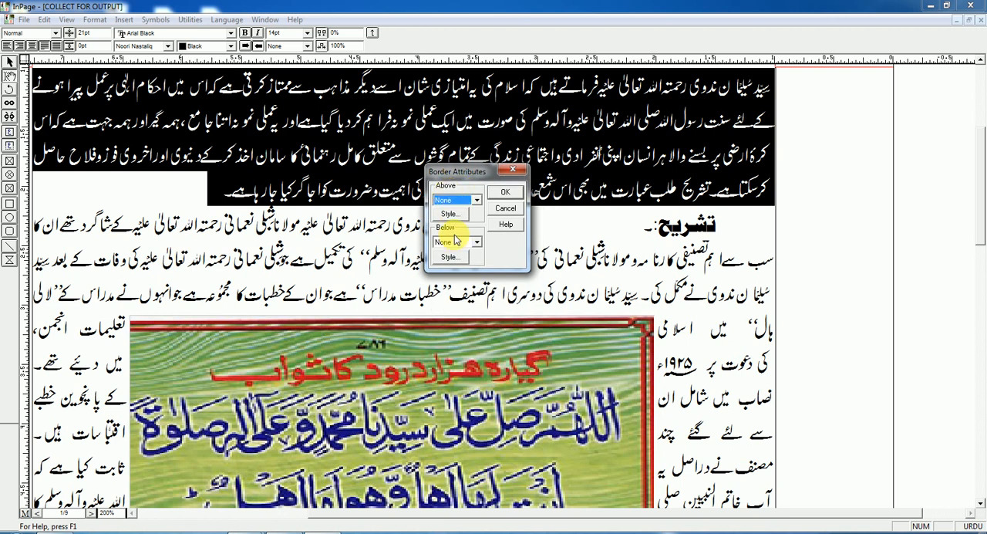
click(463, 200)
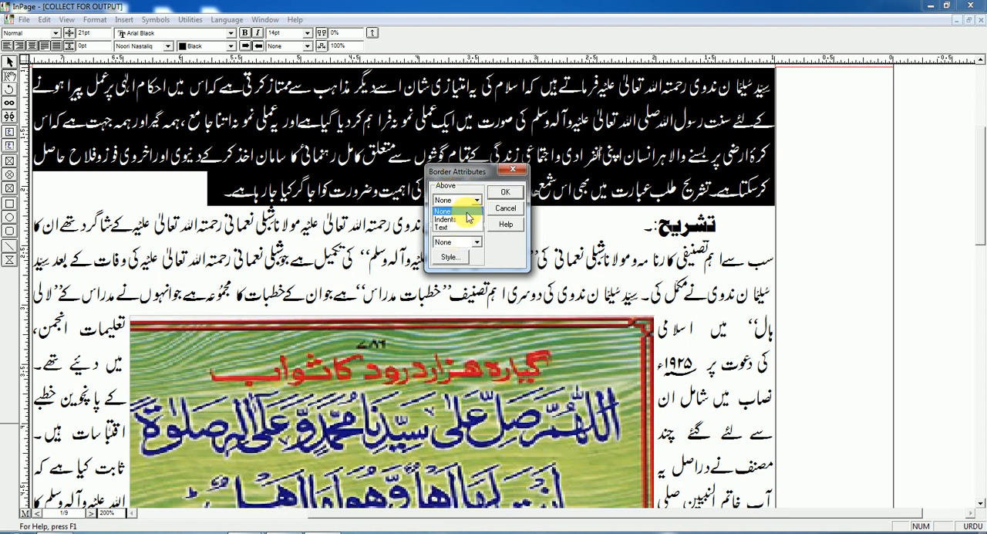
click(588, 199)
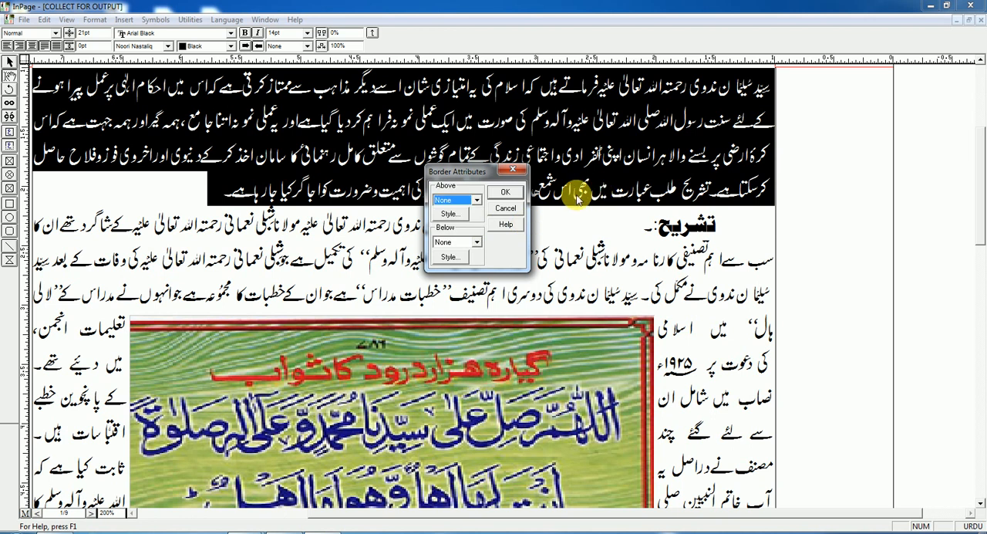
click(508, 212)
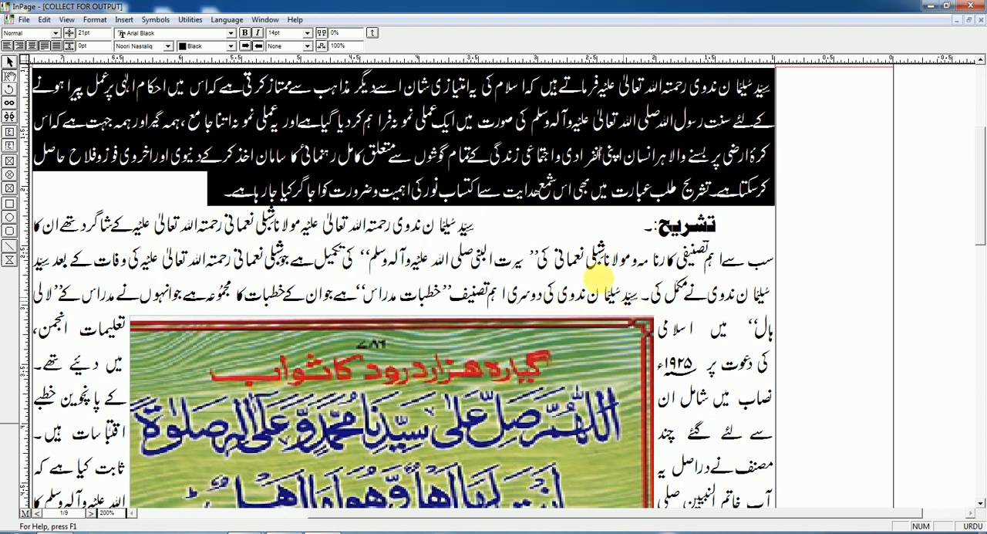
Clear the paragraph selection and place the text cursor at the end of the opening paragraph
click(489, 192)
triple_click(489, 193)
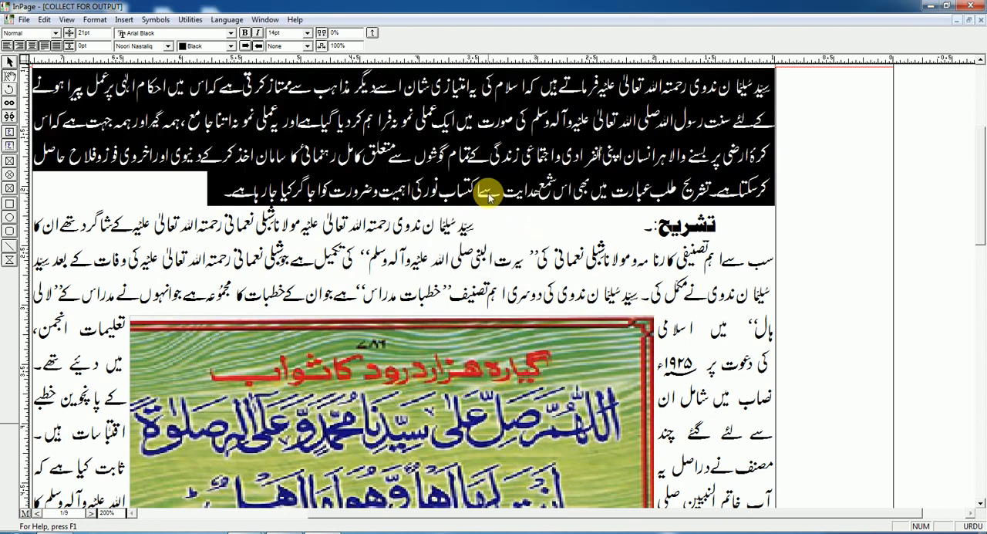
drag(661, 517, 578, 511)
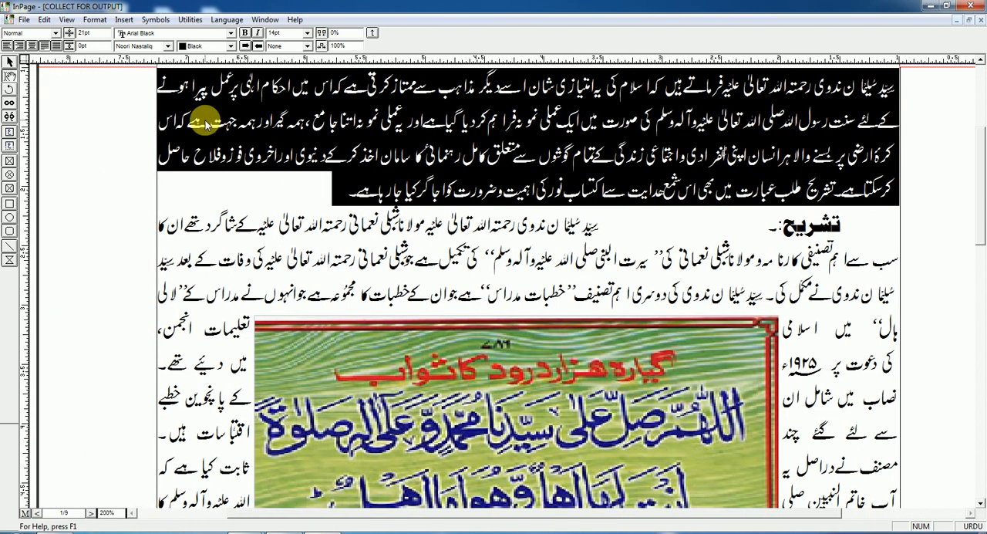
click(344, 192)
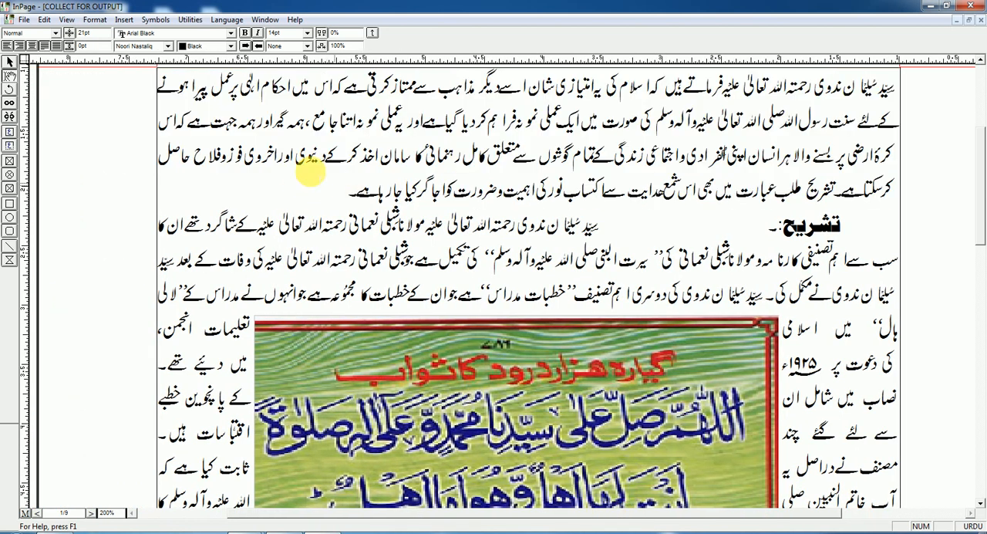
Select the opening paragraph and set its Above border to Text
triple_click(423, 155)
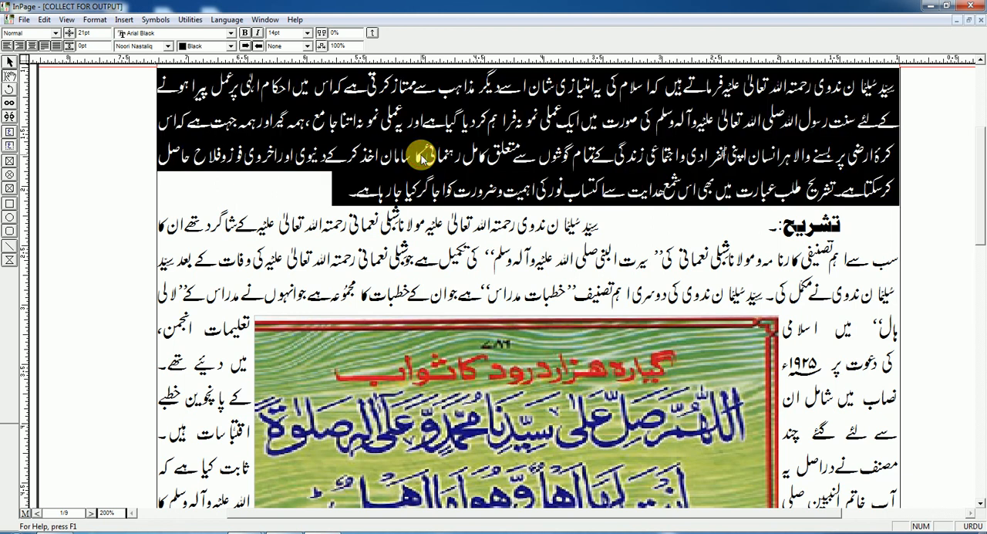
click(97, 20)
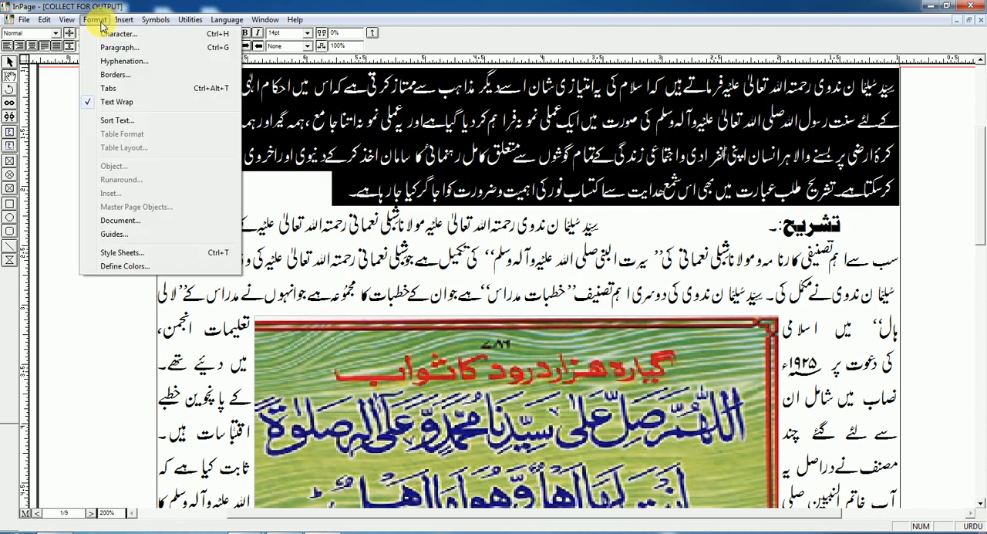
click(116, 75)
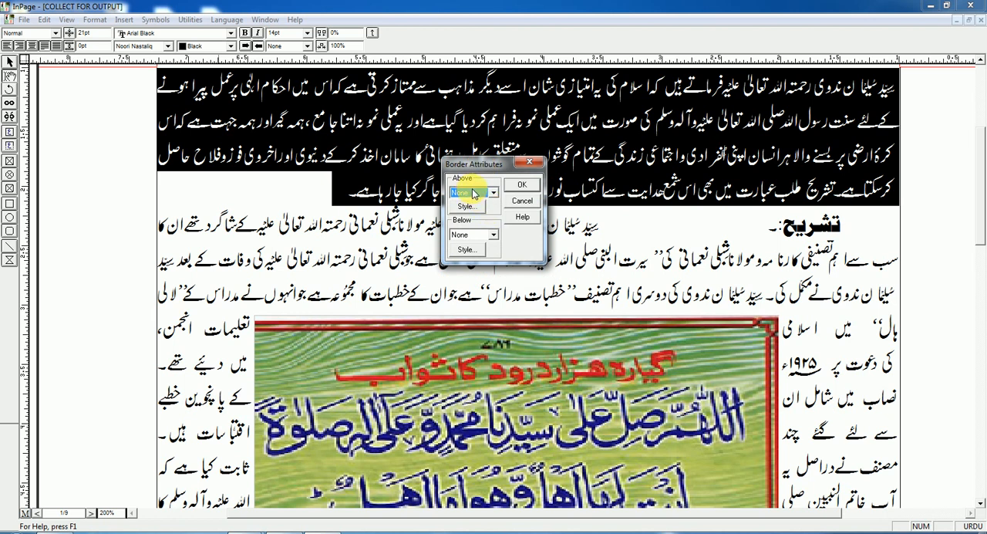
click(494, 195)
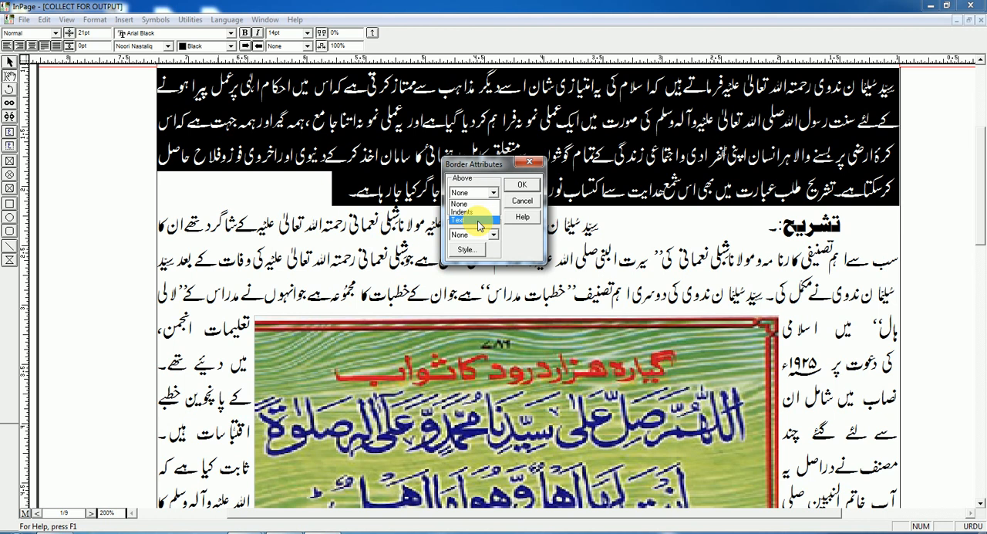
click(480, 220)
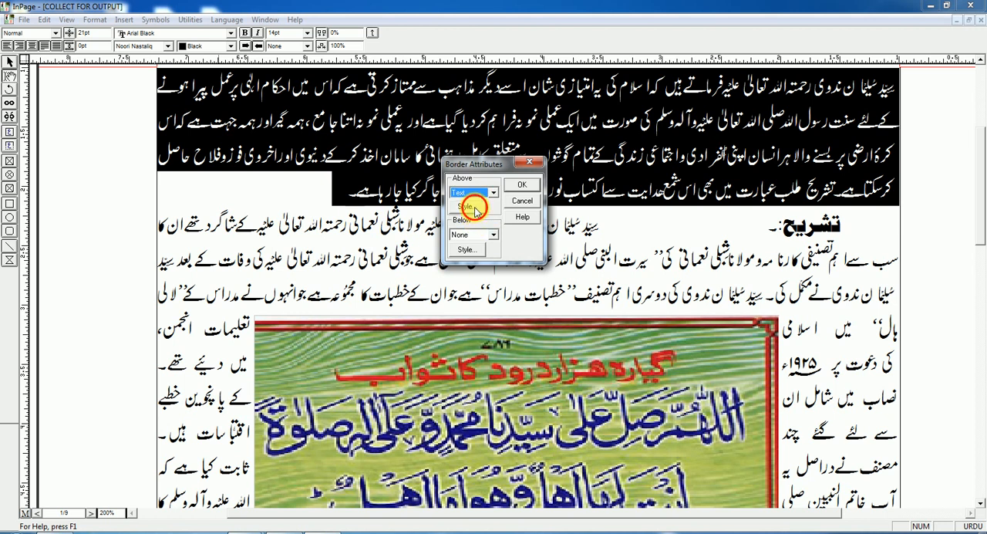
Give the Above border a long-dash line style with a thickness of 10 pt
click(472, 206)
click(514, 249)
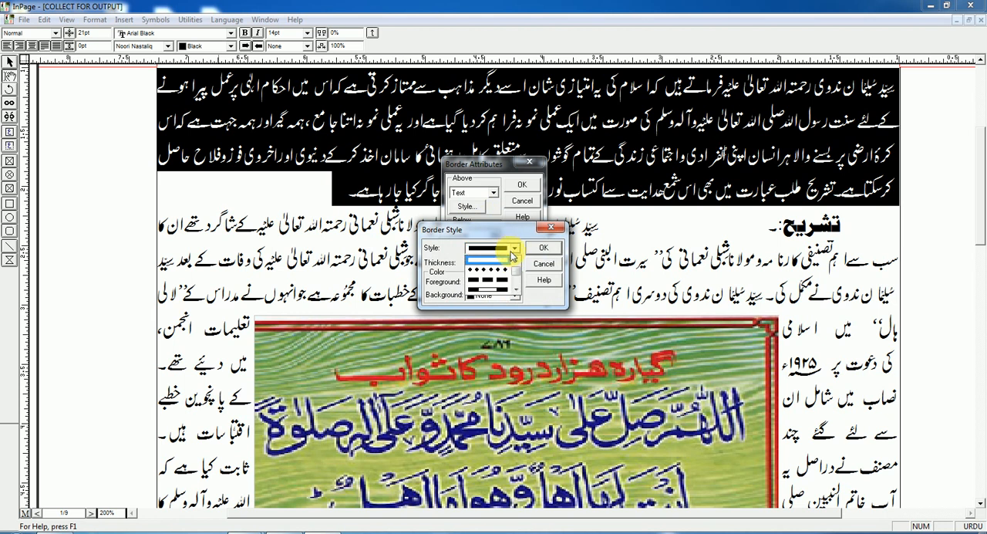
scroll(506, 289, down, 1)
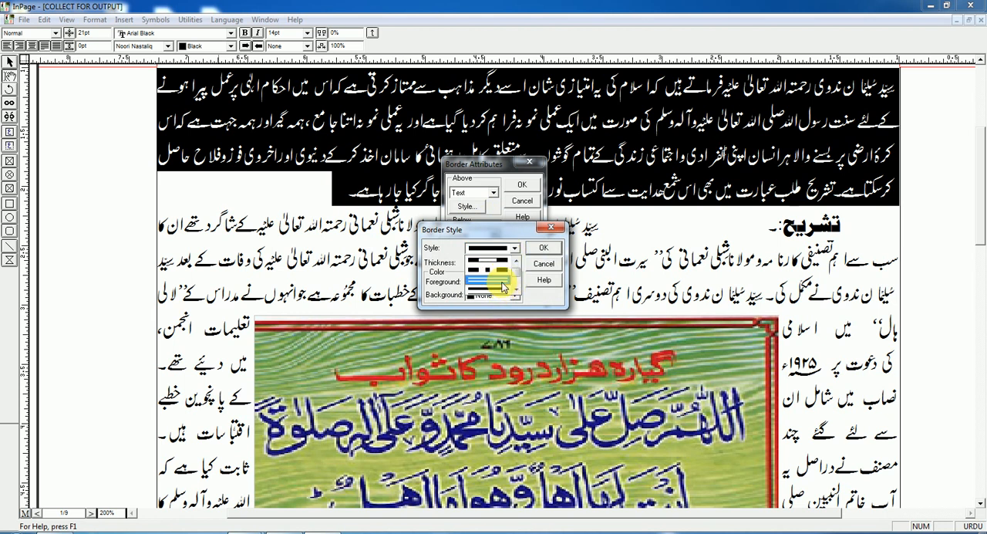
scroll(502, 281, down, 2)
scroll(500, 279, up, 2)
scroll(500, 280, down, 1)
scroll(501, 284, down, 1)
click(502, 283)
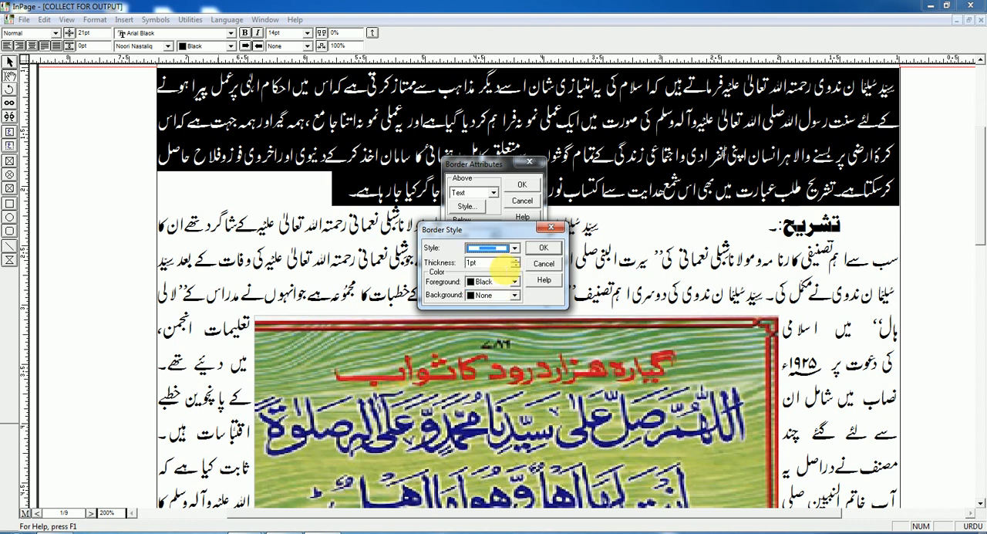
key(Tab)
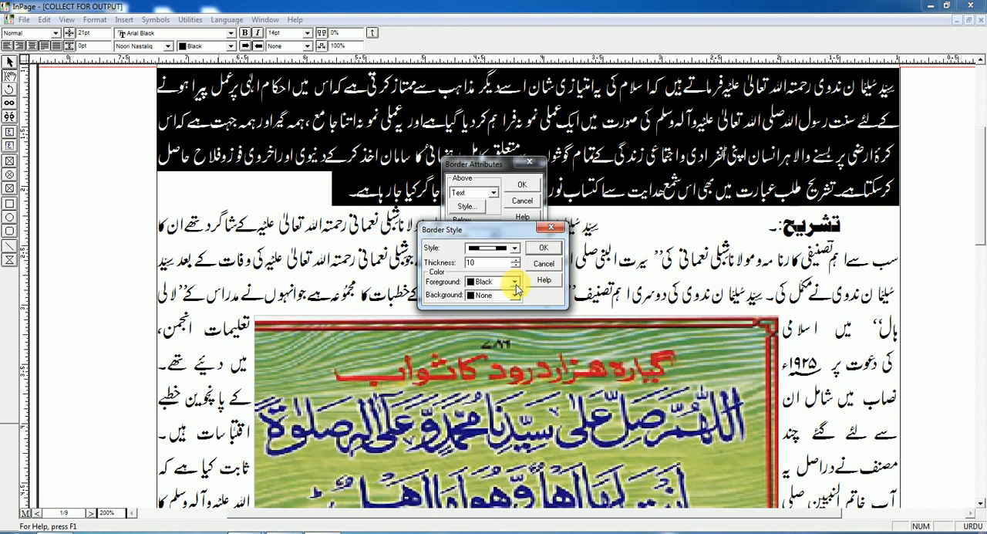
Set the Above border's foreground colour to Green and its background colour to Magenta
click(516, 284)
scroll(489, 312, down, 3)
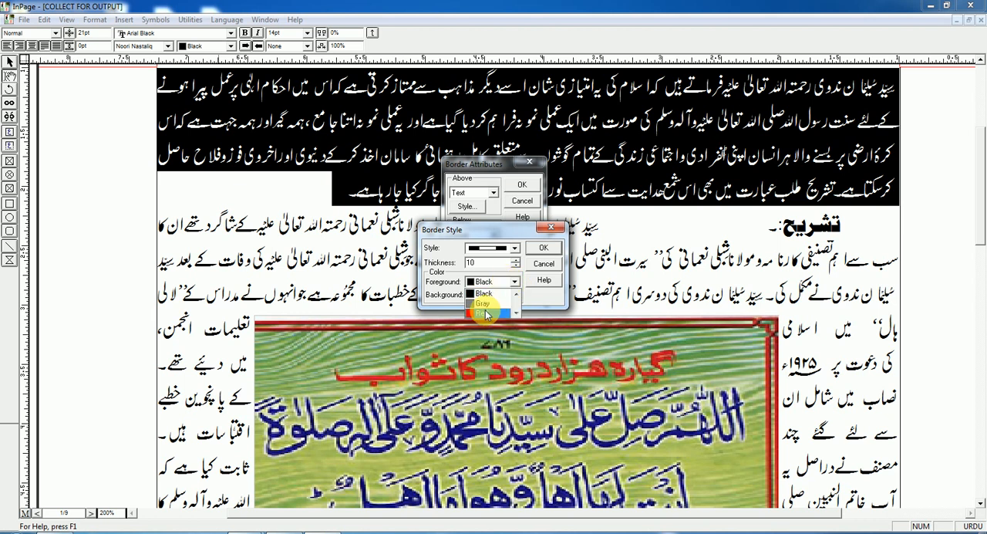
click(488, 306)
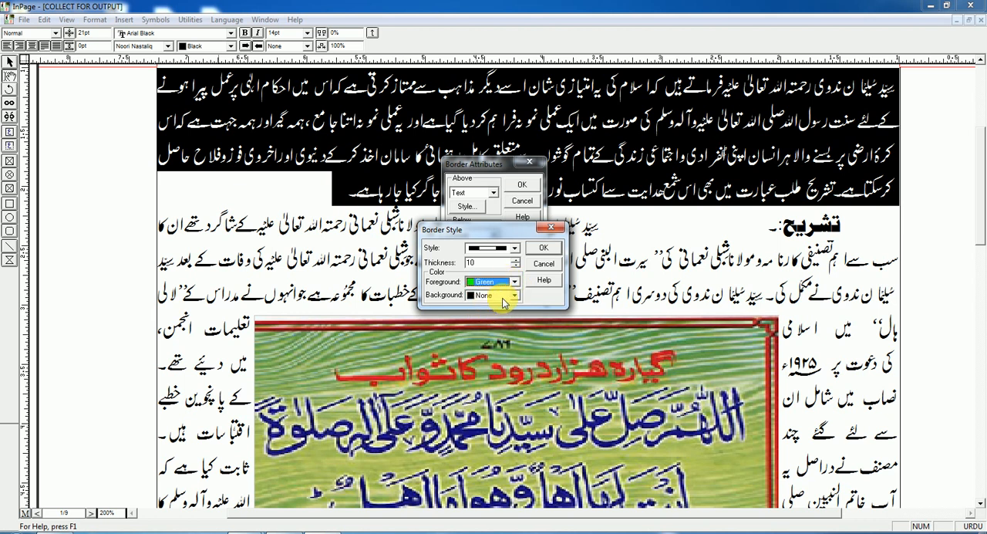
click(516, 298)
scroll(487, 318, down, 3)
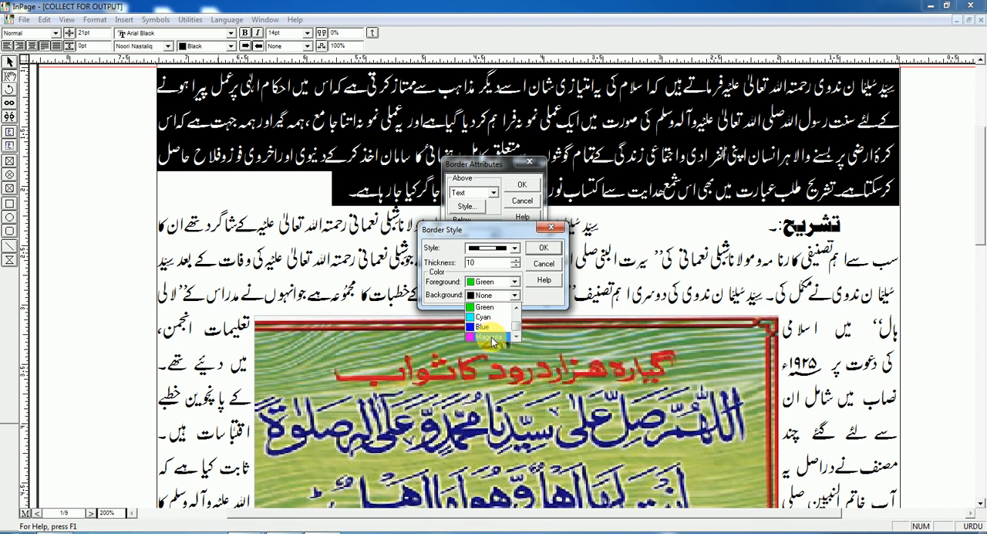
click(487, 337)
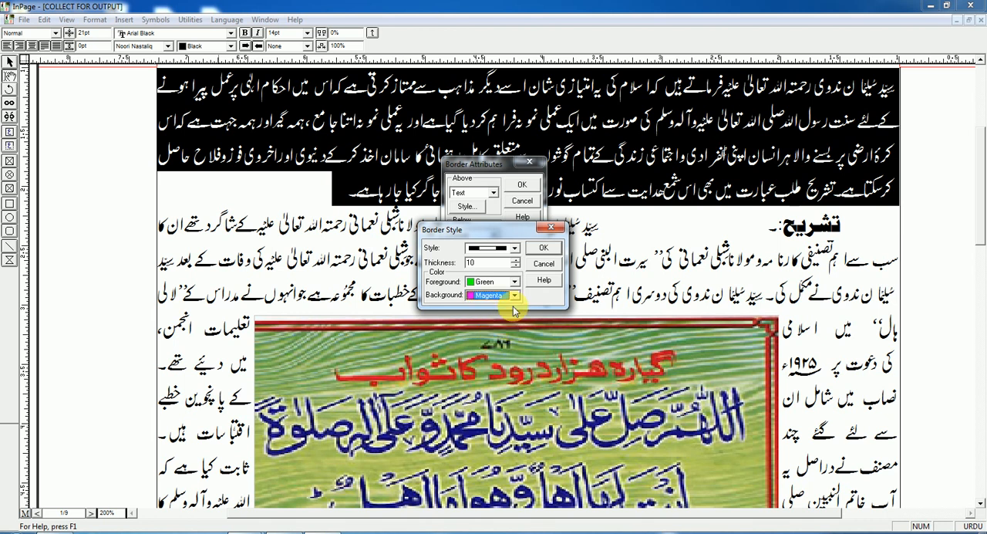
click(539, 251)
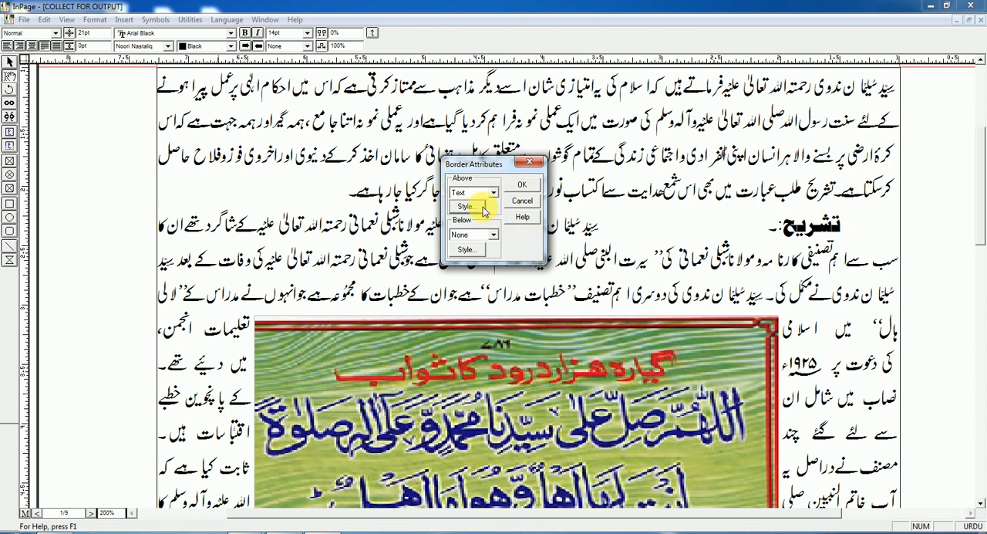
Review the Above border's style settings, apply the border to the opening paragraph, and clear the text selection
click(476, 206)
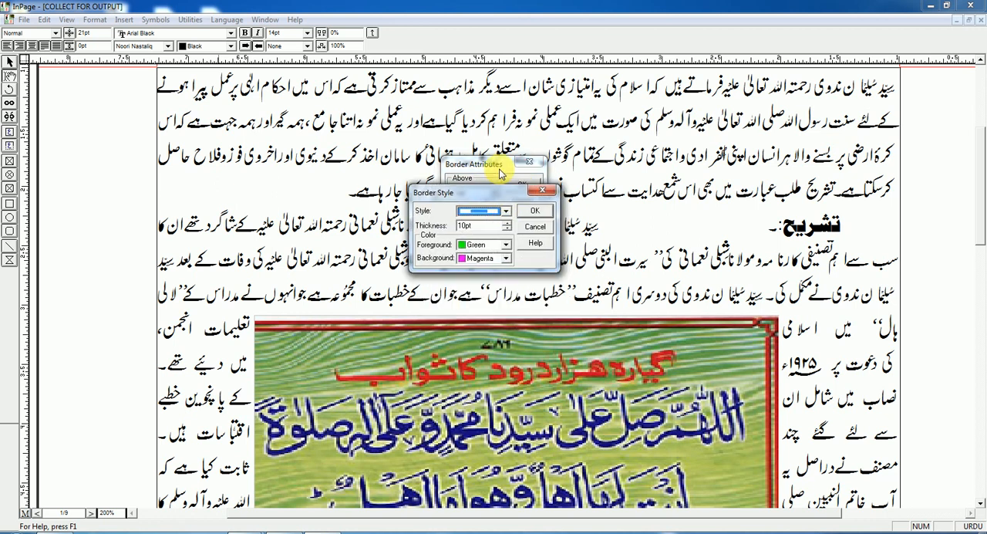
click(532, 209)
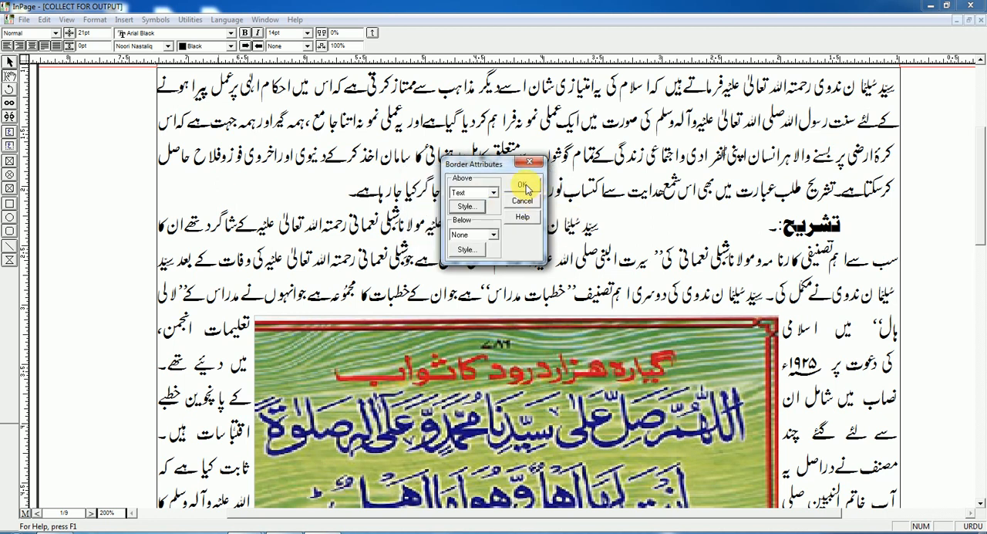
click(524, 187)
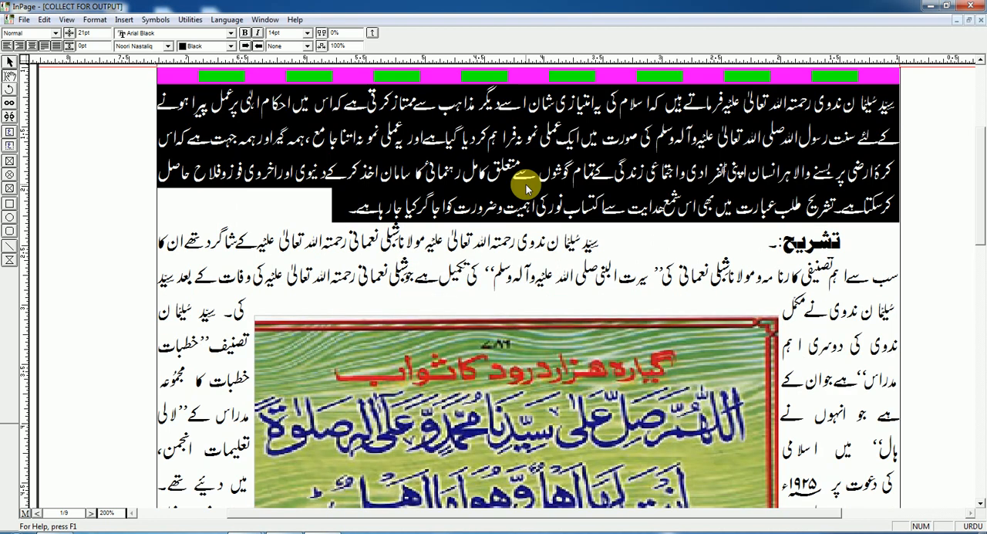
click(162, 86)
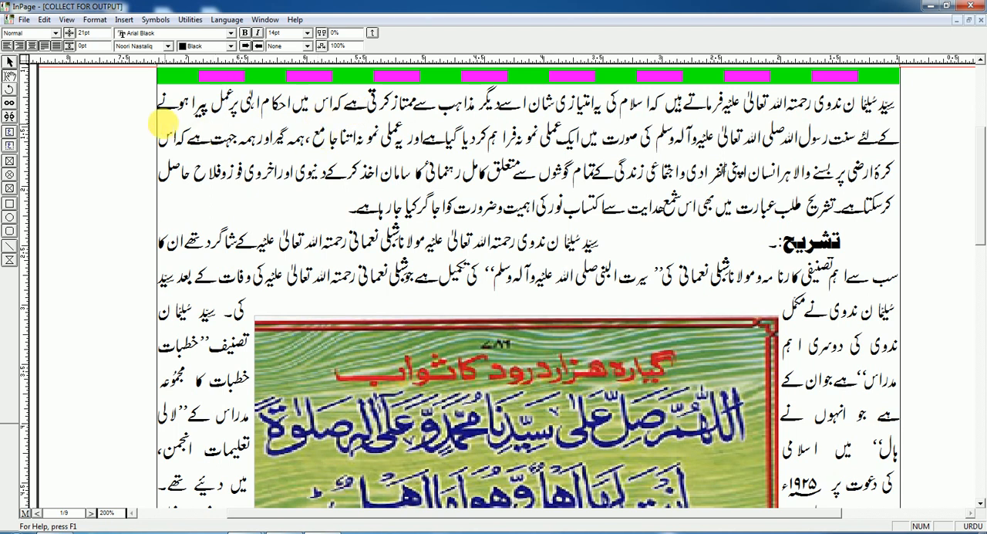
Reselect the opening paragraph and set its Below border to Text
triple_click(361, 98)
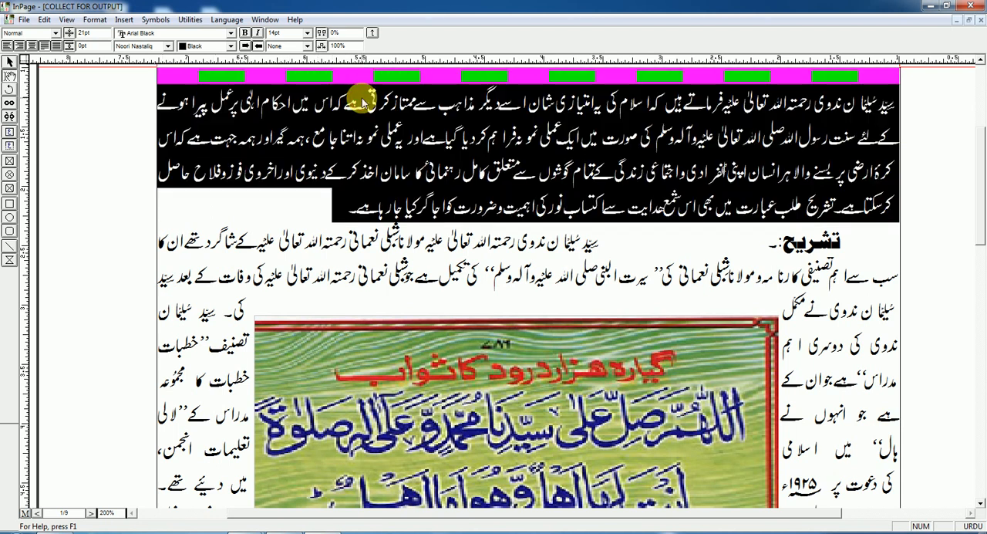
click(124, 19)
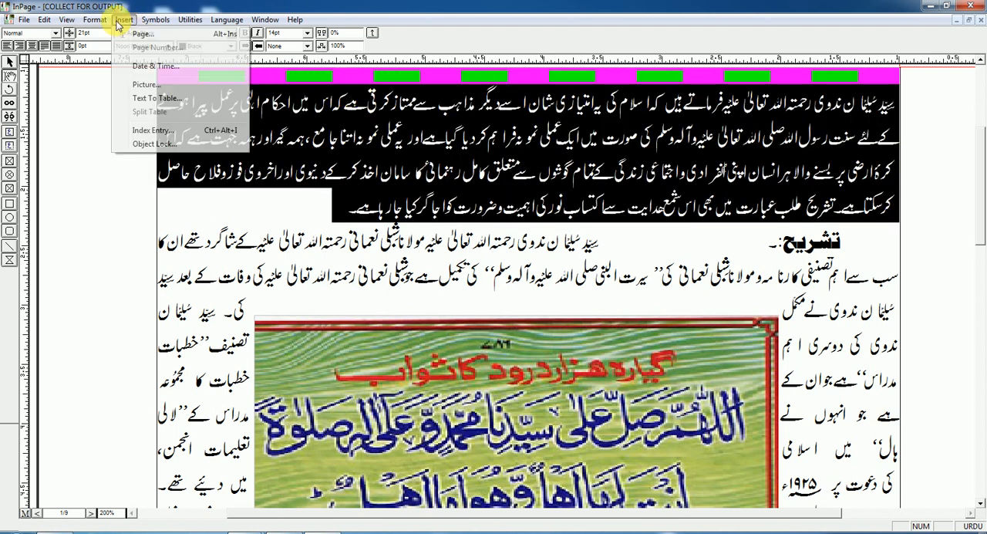
click(108, 70)
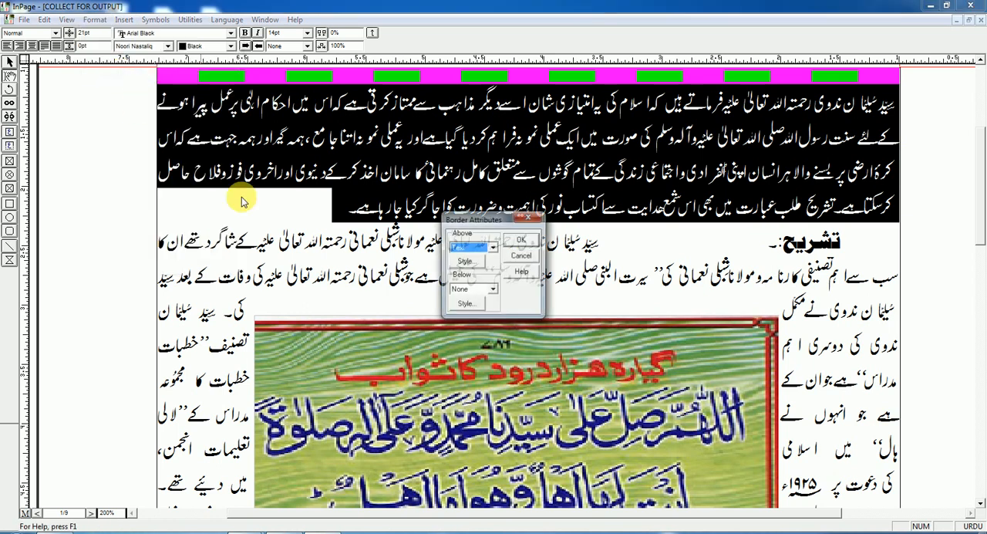
click(493, 290)
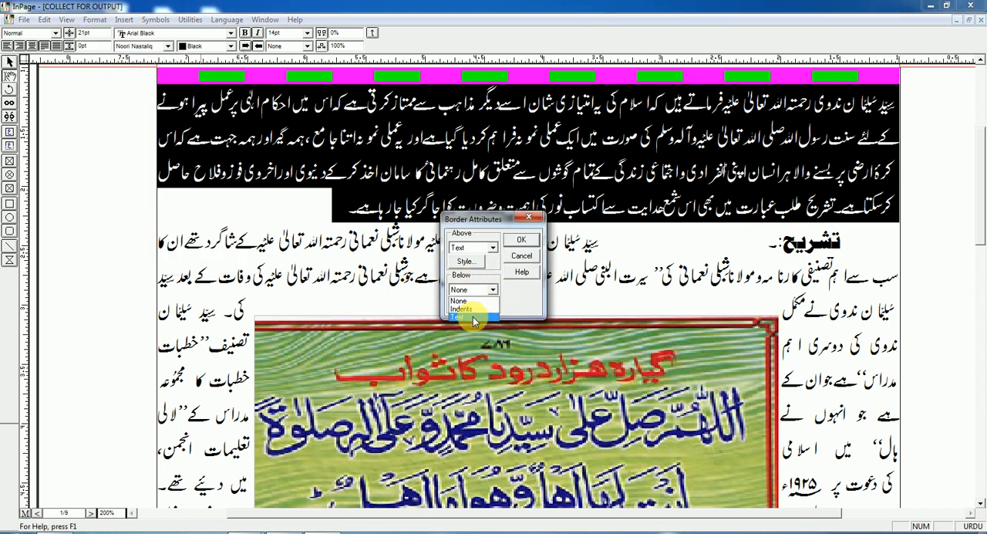
Set the Below border's thickness to 10 pt and its line style to dash-dot
click(466, 304)
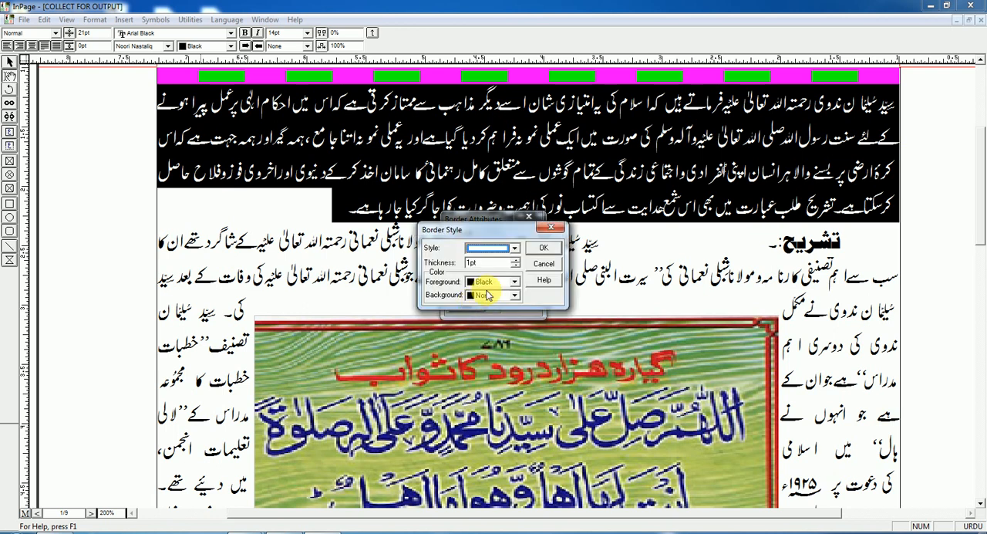
key(Tab)
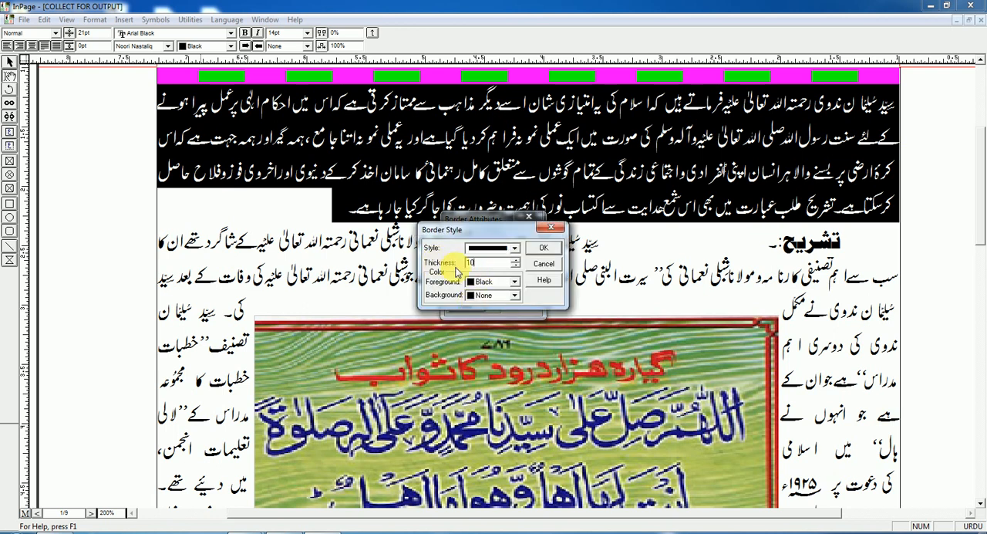
click(514, 247)
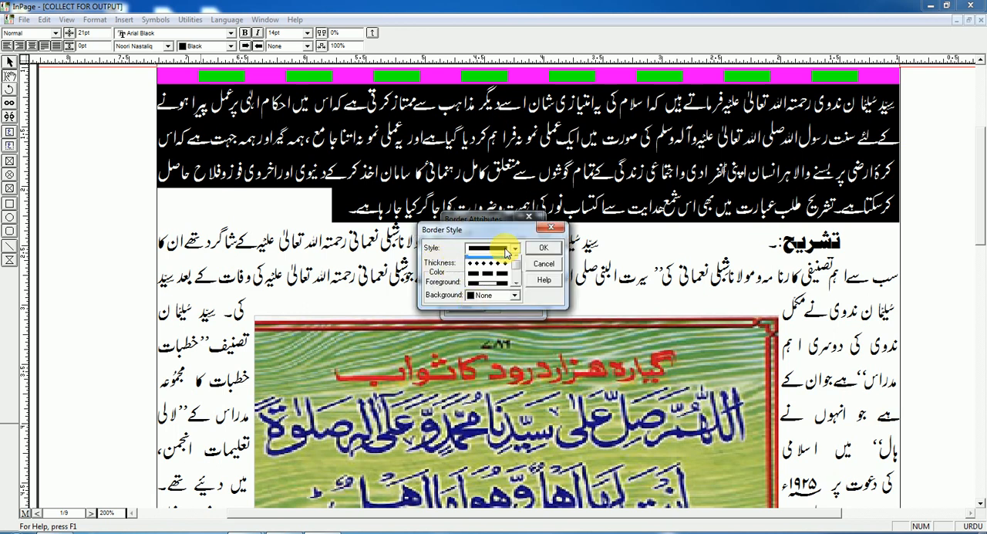
click(492, 269)
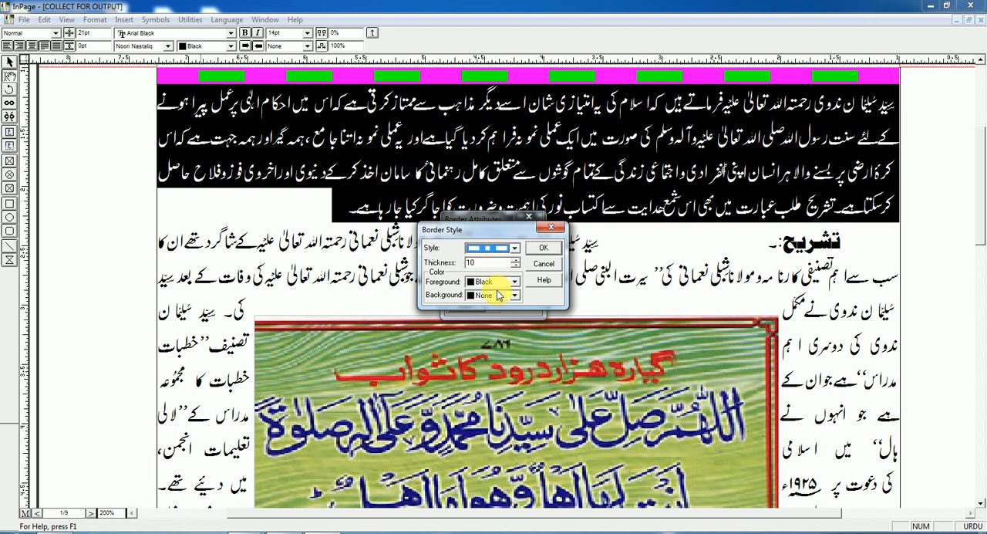
Set the Below border's foreground colour to Red
click(511, 296)
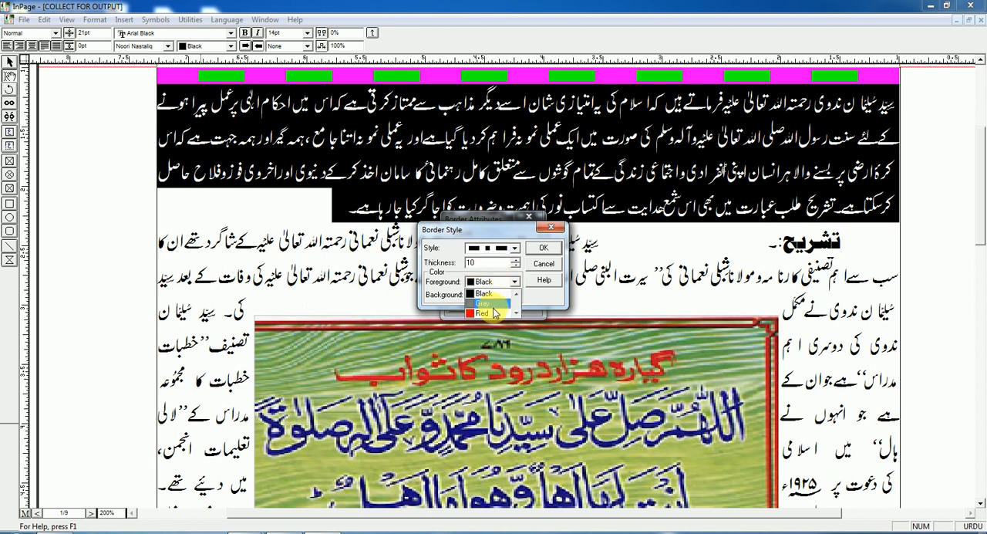
scroll(494, 313, down, 2)
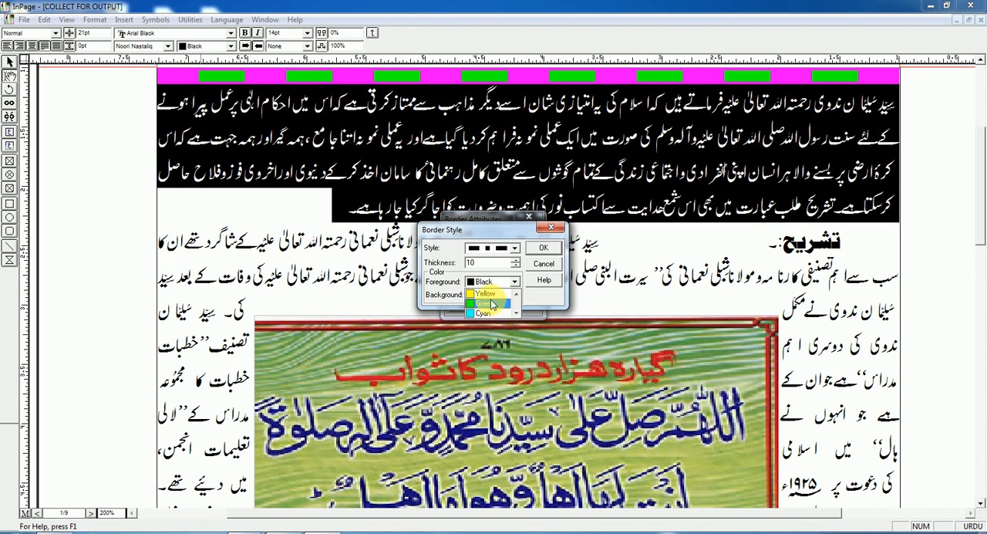
click(496, 306)
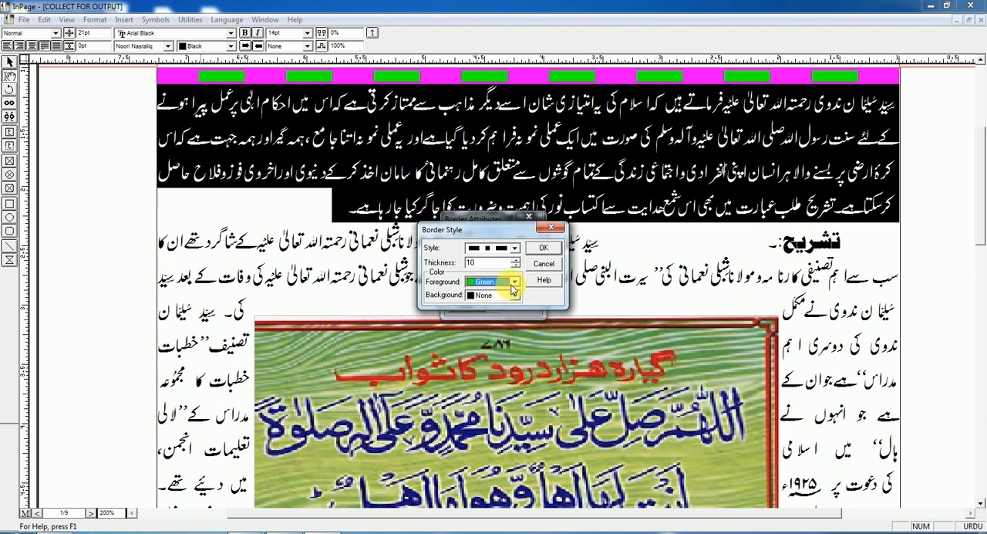
click(514, 295)
scroll(494, 309, down, 3)
click(495, 295)
Set the Below border's background colour to Blue and apply the border attributes to the opening paragraph
click(514, 295)
scroll(500, 312, down, 2)
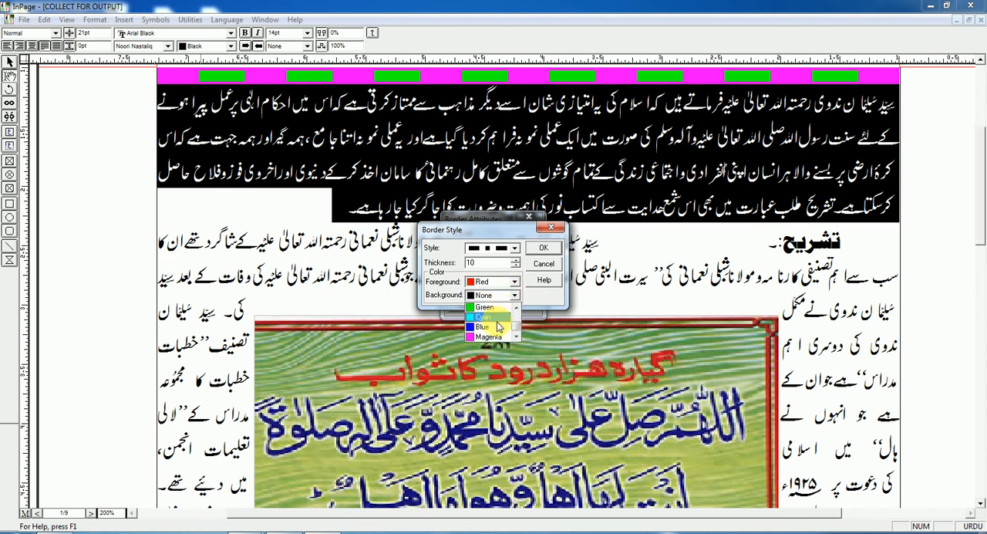
click(497, 326)
click(544, 250)
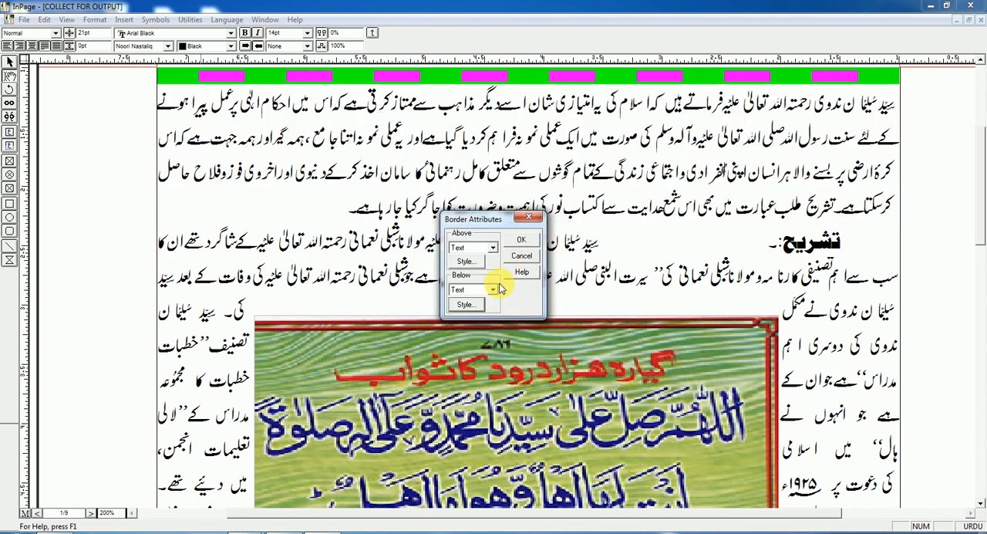
click(517, 246)
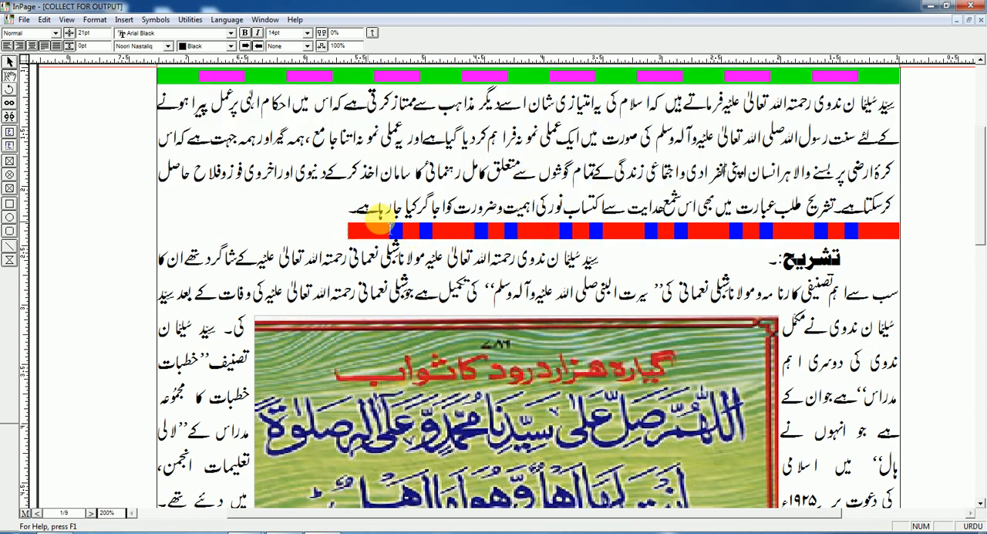
triple_click(544, 193)
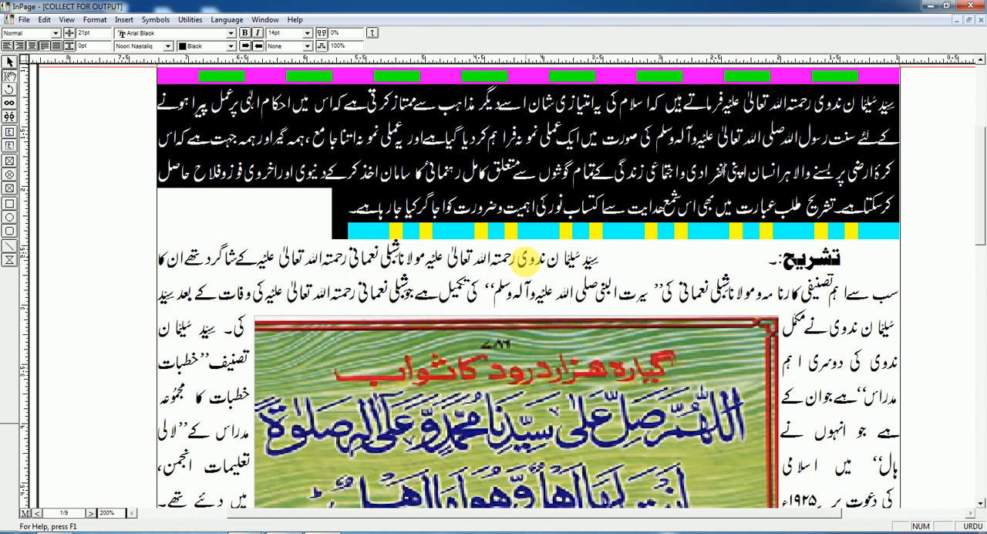
click(502, 139)
text(فراہم)
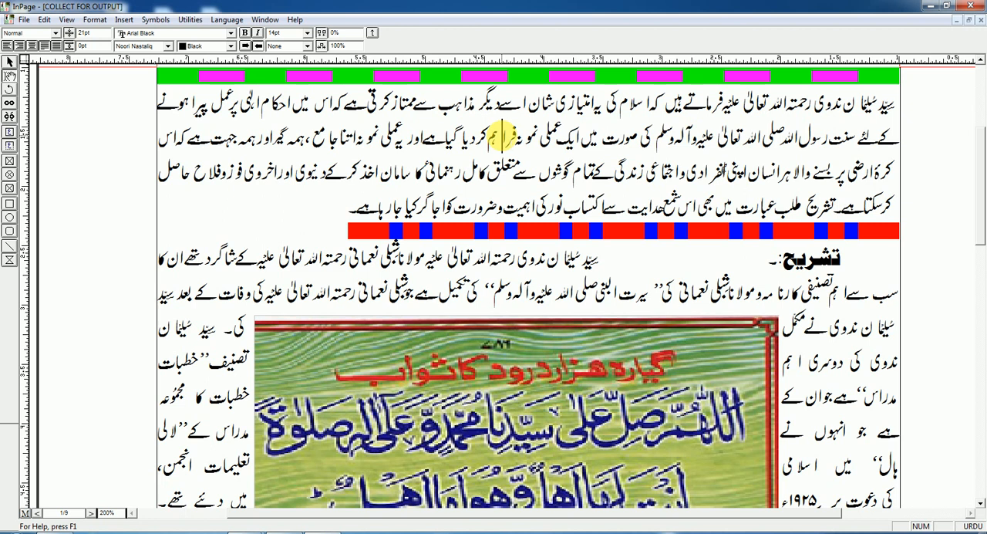
click(95, 19)
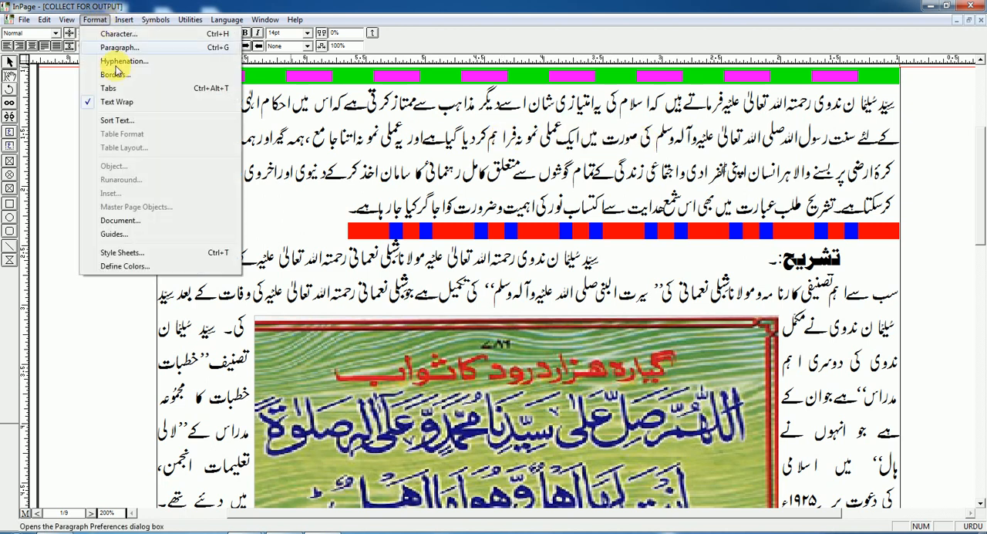
click(114, 74)
click(535, 244)
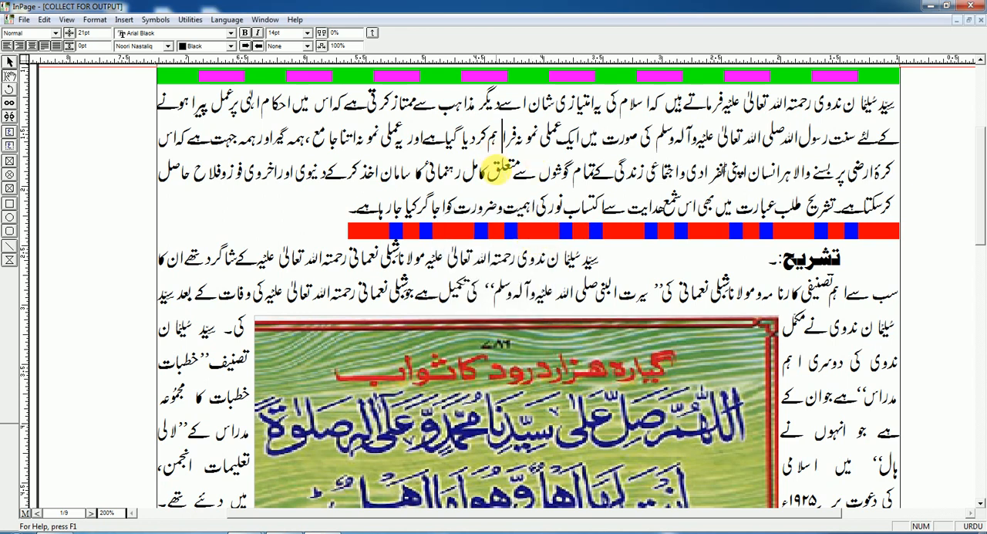
drag(344, 213, 921, 94)
click(674, 139)
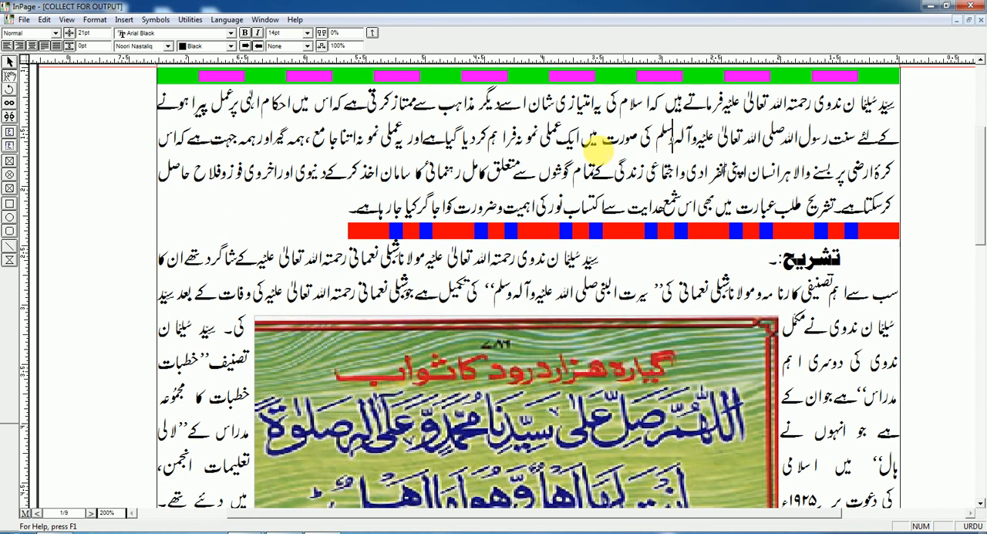
drag(349, 209, 887, 97)
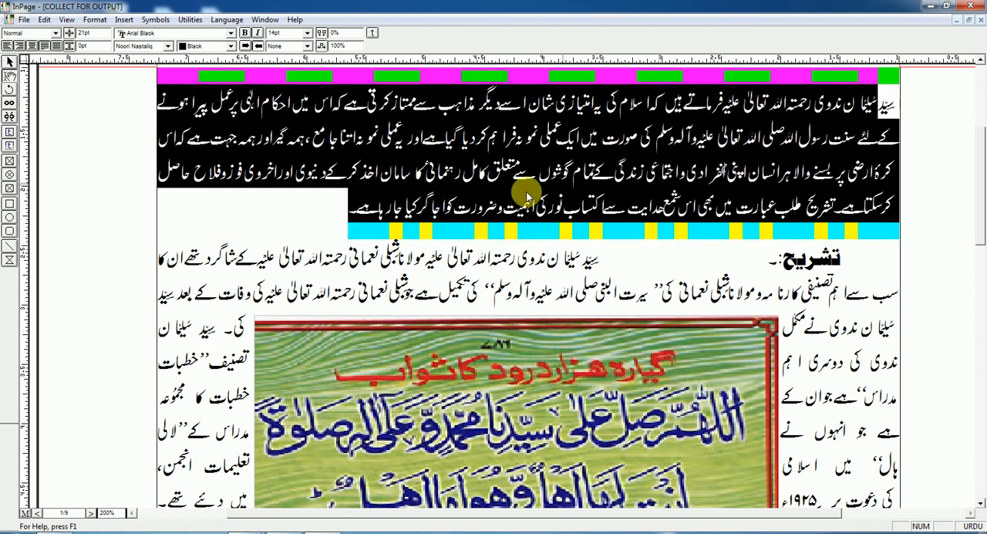
click(173, 228)
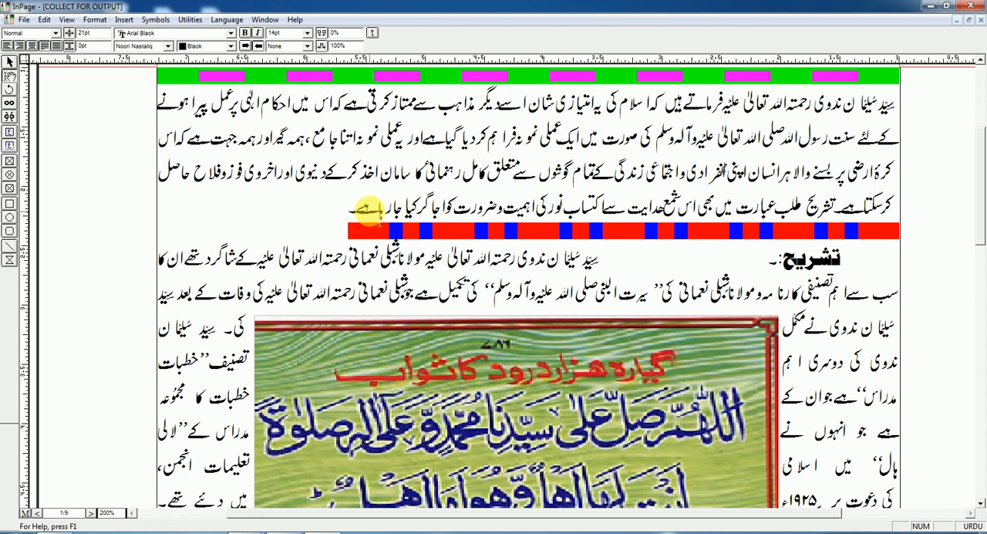
Select the last line of the opening paragraph and set its Above border to Indents in the border attributes
drag(343, 209, 897, 215)
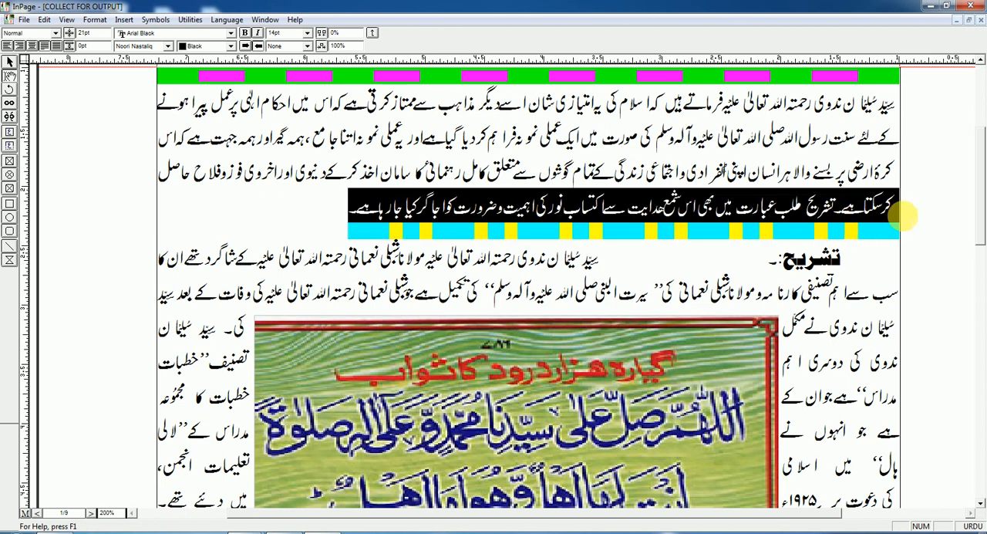
click(96, 20)
click(104, 71)
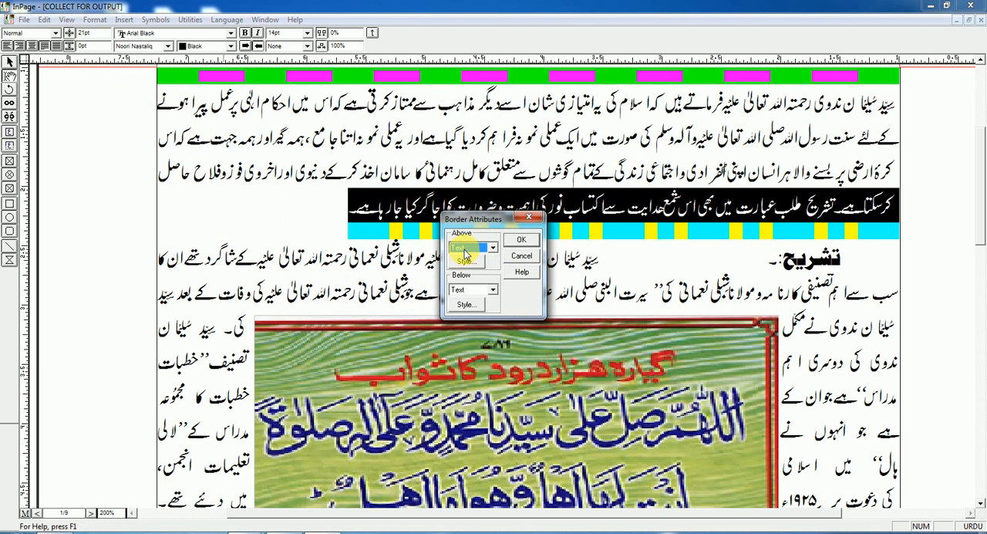
click(465, 290)
click(467, 250)
click(467, 252)
click(468, 259)
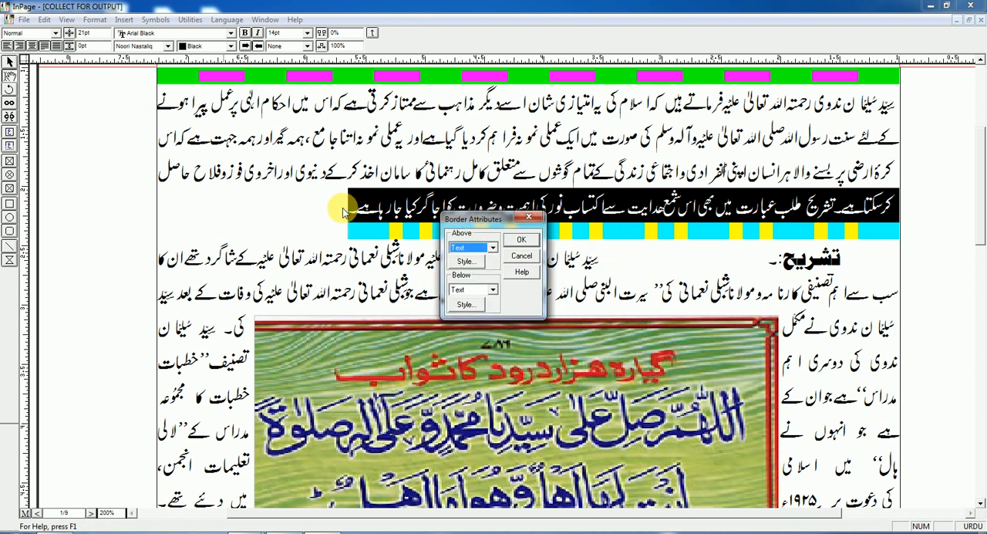
click(476, 247)
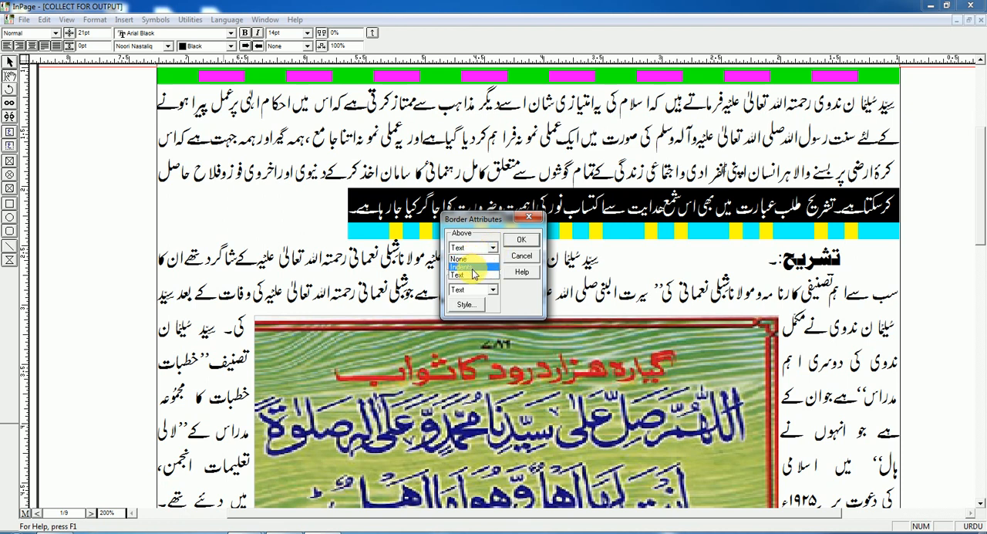
click(473, 267)
Set the Below border to Indents and apply the border attributes to the opening paragraph
click(491, 290)
click(478, 308)
click(484, 298)
click(482, 309)
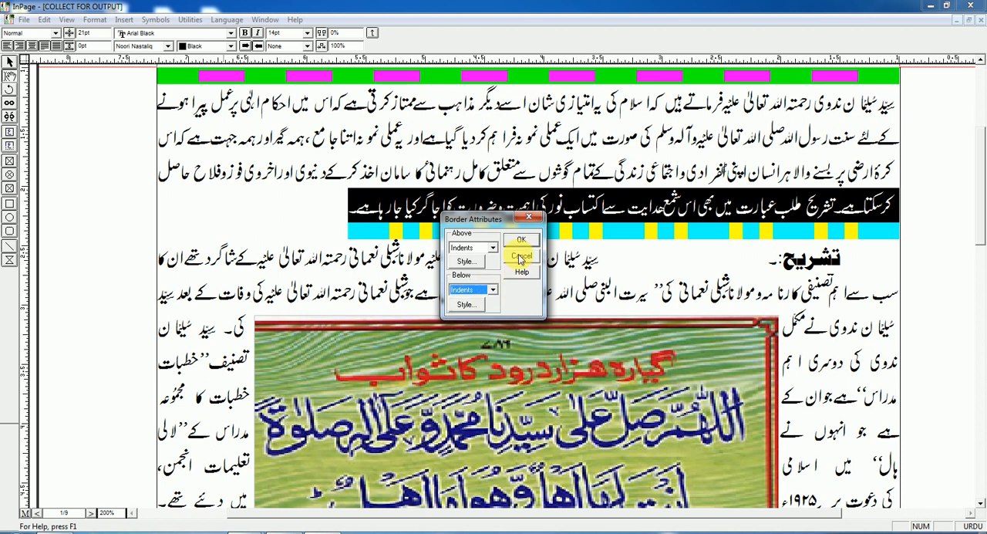
click(519, 243)
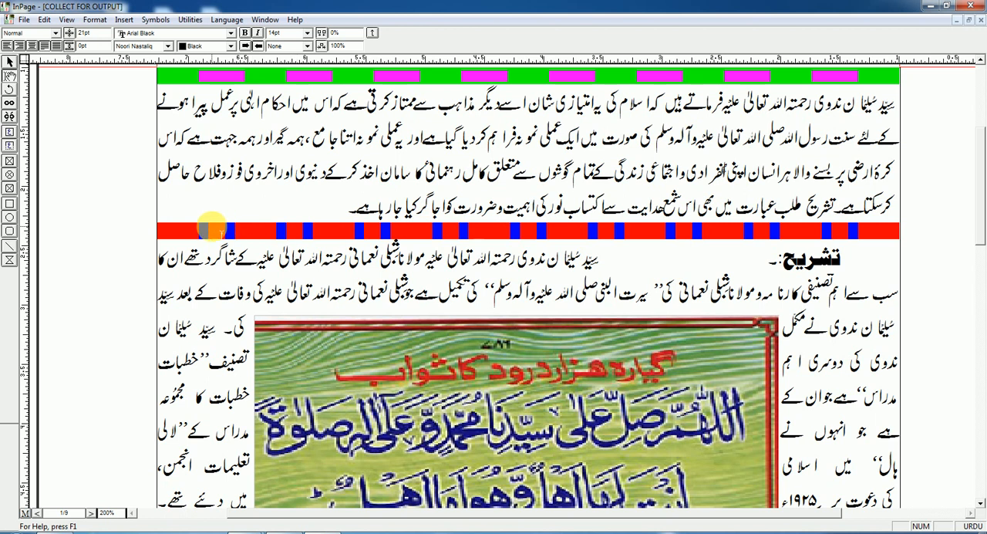
Select the opening paragraph's text and minimize the program window to show the desktop
drag(330, 223, 903, 108)
click(552, 164)
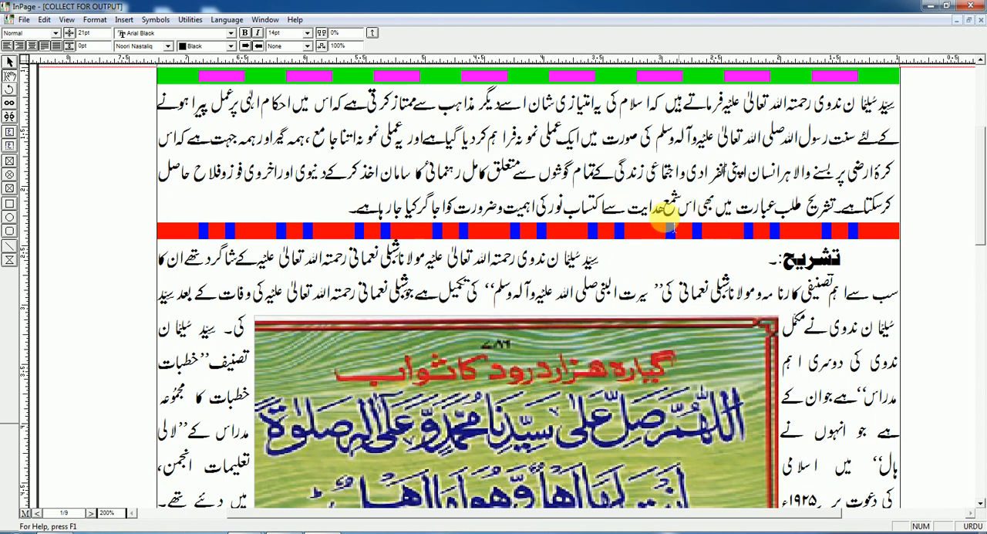
drag(344, 209, 902, 108)
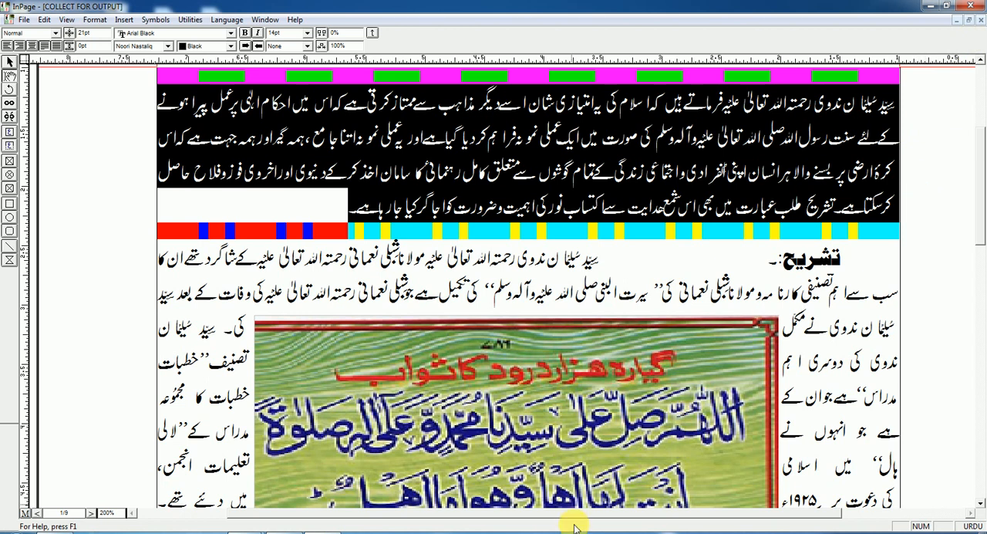
click(931, 7)
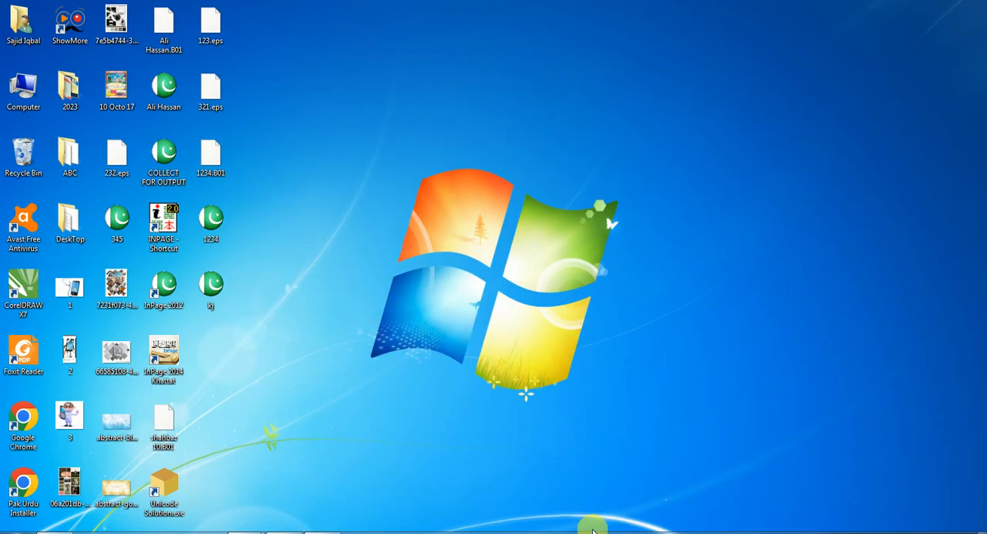